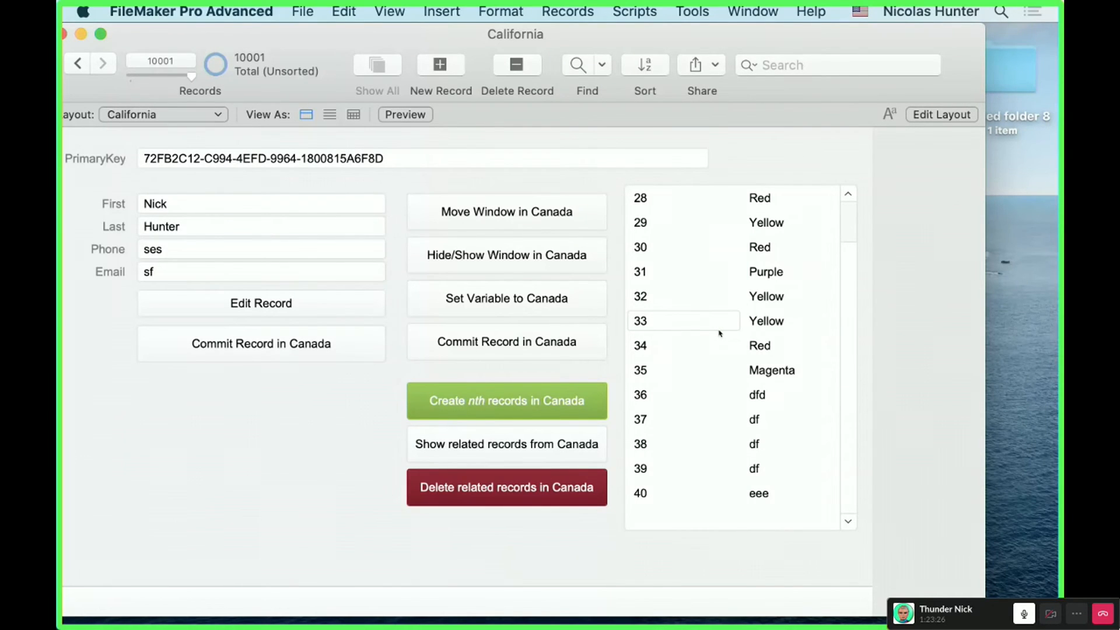
Check the list of open windows and the hidden windows that can be shown
{"action": "left_click", "coordinate": [753, 11]}
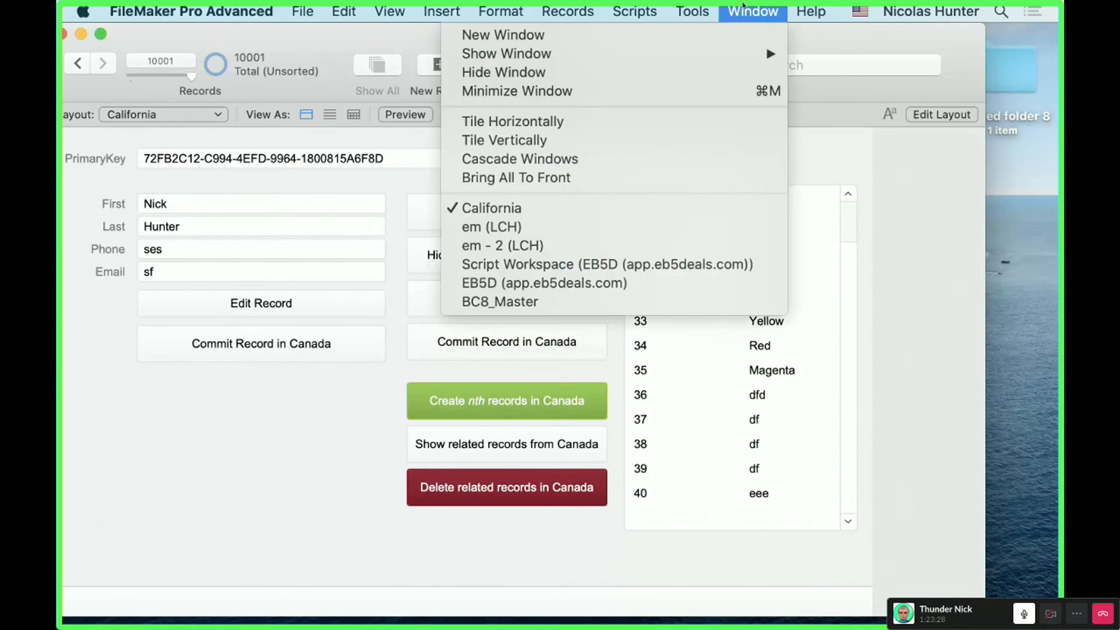
{"action": "mouse_move", "coordinate": [753, 62]}
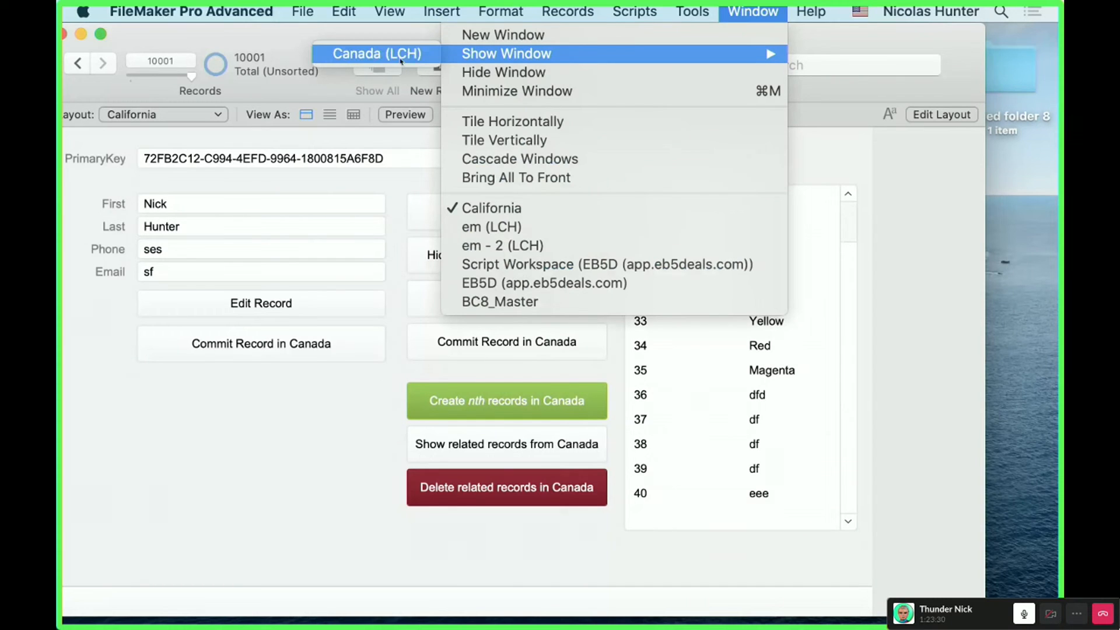
{"action": "left_click", "coordinate": [541, 4]}
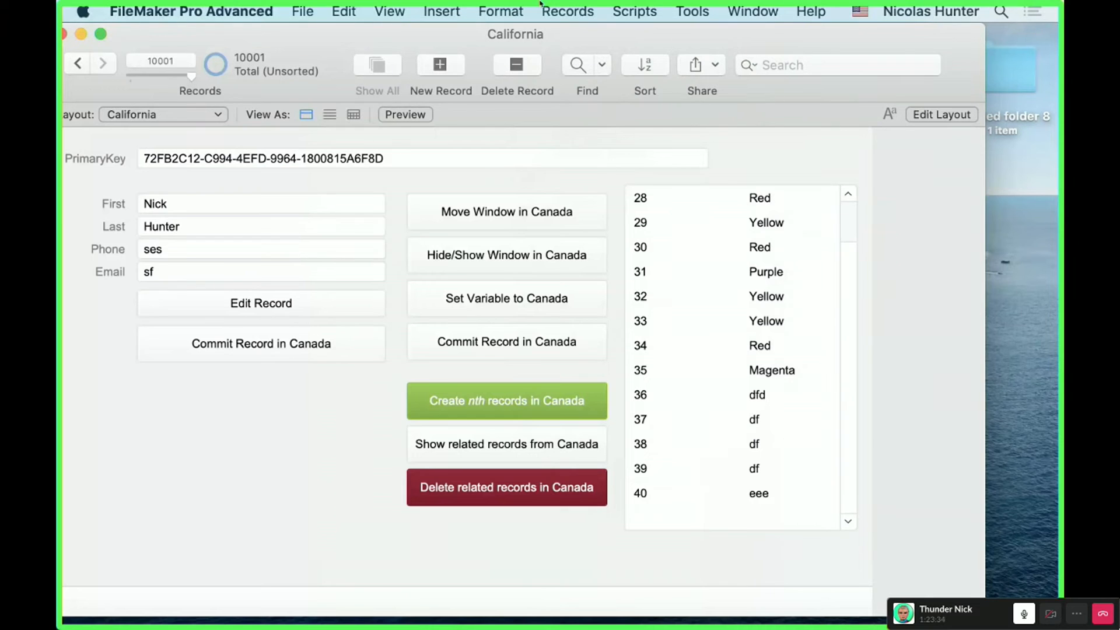
{"action": "left_click", "coordinate": [681, 5]}
{"action": "left_click", "coordinate": [681, 6]}
{"action": "key", "text": "super+shift+d"}
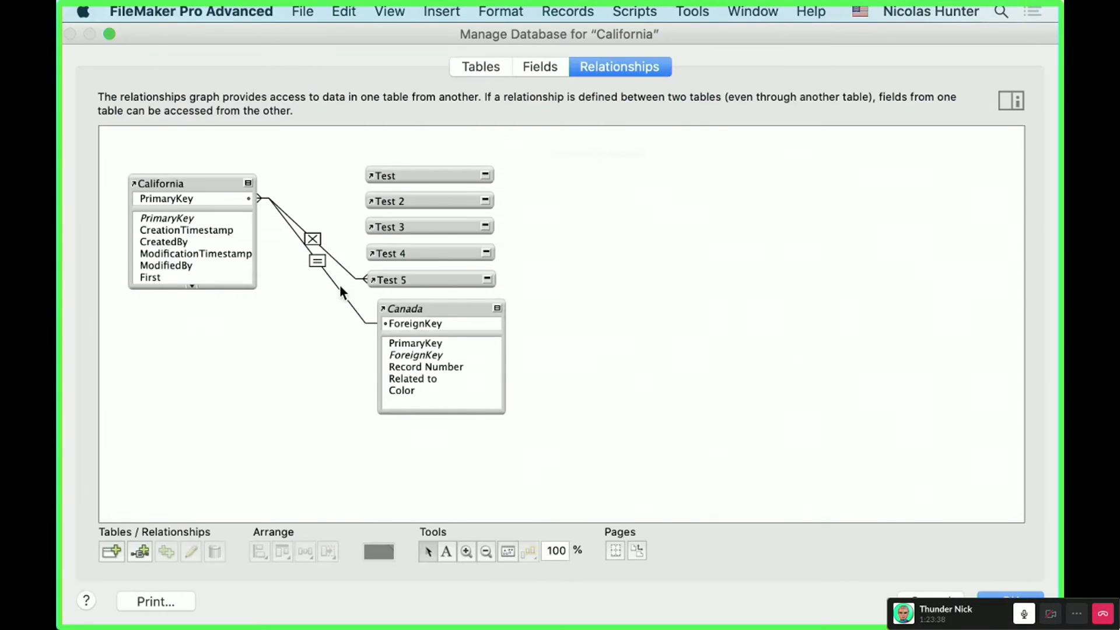
{"action": "left_click_drag", "start_coordinate": [419, 308], "coordinate": [401, 351]}
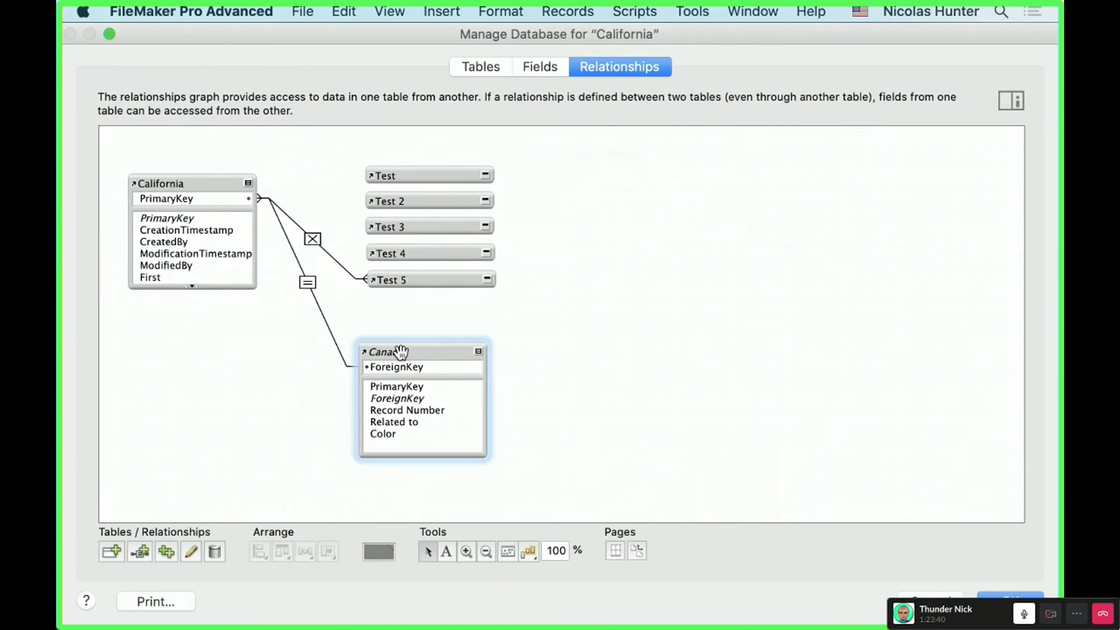
{"action": "key", "text": "Escape"}
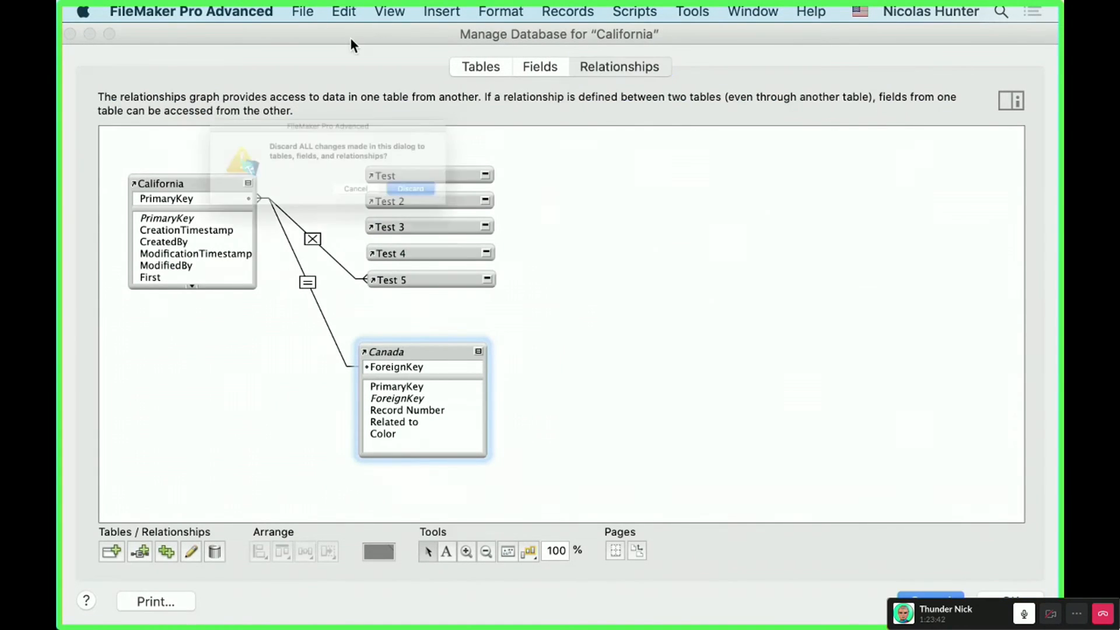
{"action": "left_click", "coordinate": [472, 204]}
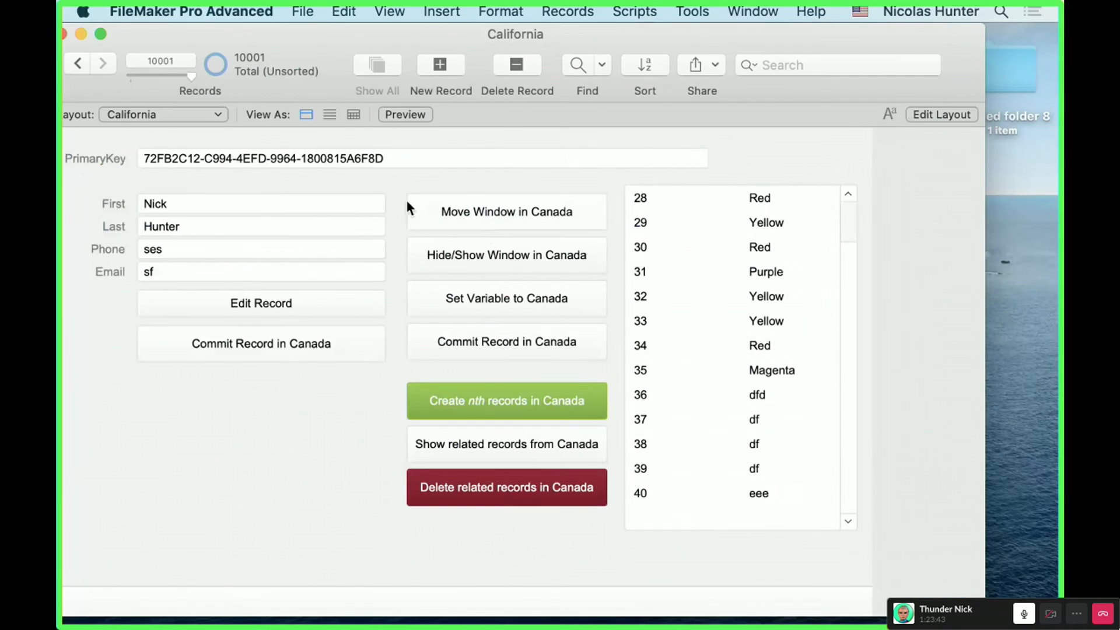
Inspect the file path of the Canada entry in the file's external data sources, and close without changes
{"action": "left_click", "coordinate": [303, 11]}
{"action": "mouse_move", "coordinate": [330, 172]}
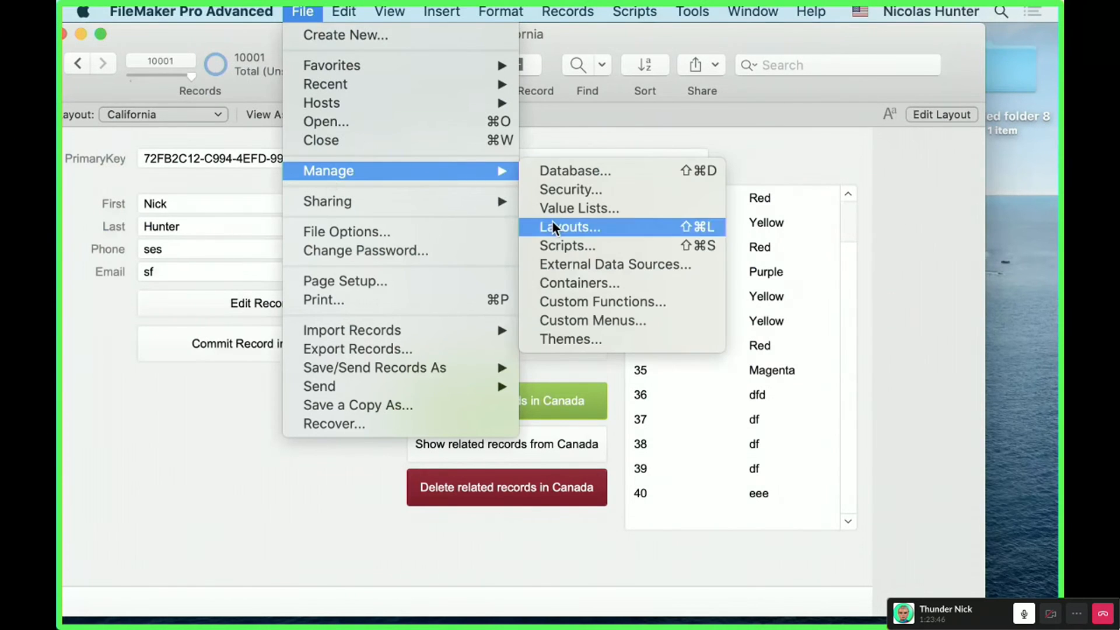
{"action": "left_click", "coordinate": [570, 260]}
{"action": "left_click", "coordinate": [471, 187]}
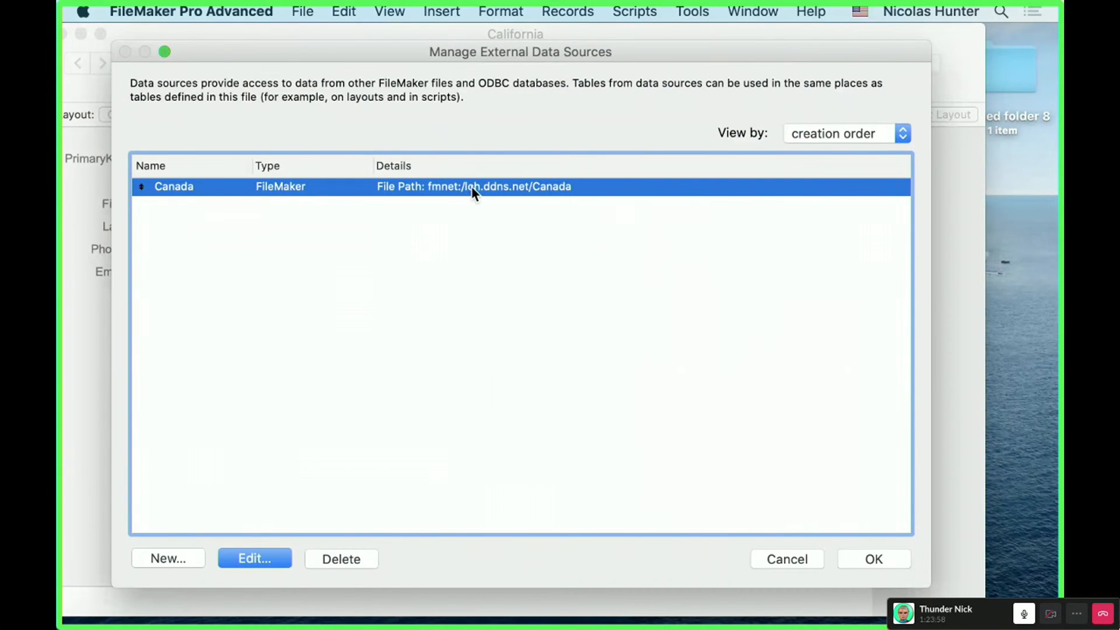
{"action": "left_click", "coordinate": [808, 564]}
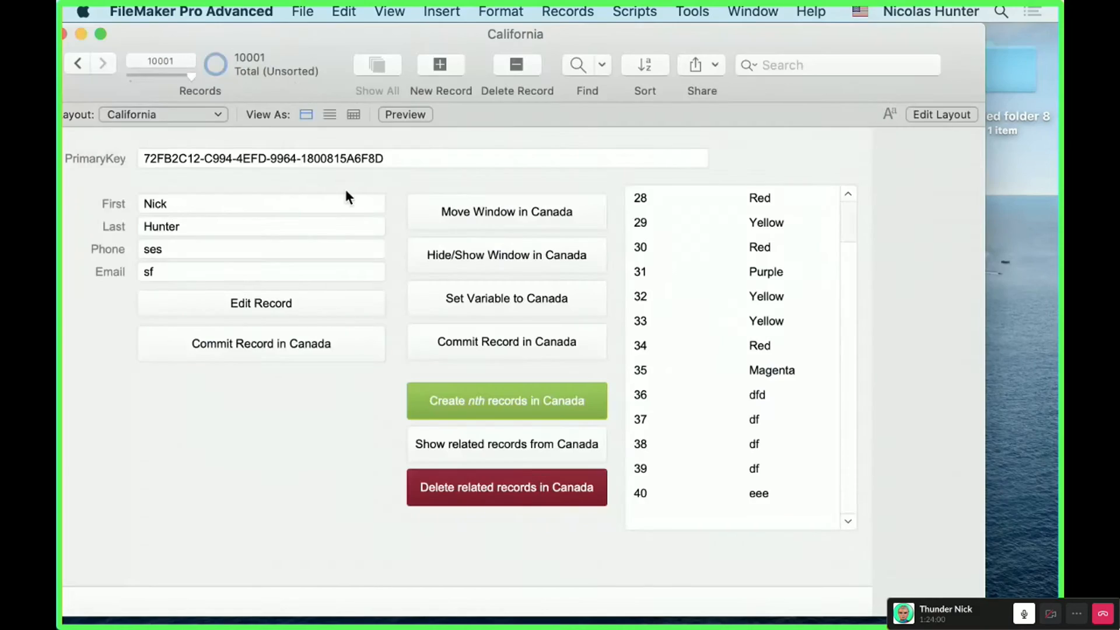
In the database's relationships graph, collapse the Canada table occurrence to its key field and line it up directly below Test 5
{"action": "key", "text": "super+shift+d"}
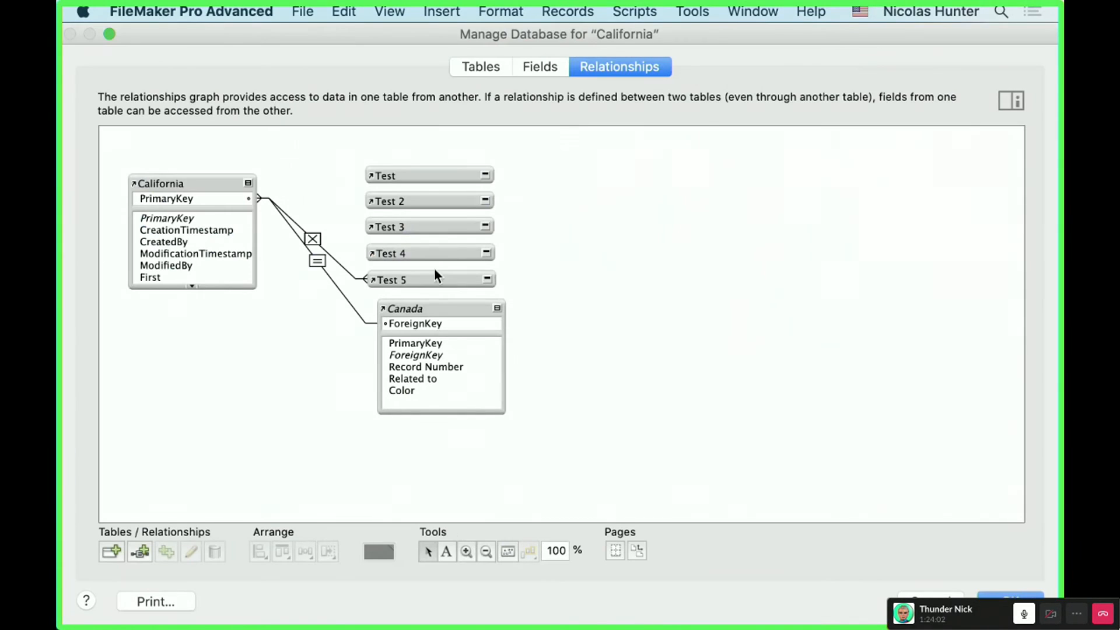
{"action": "left_click", "coordinate": [317, 264]}
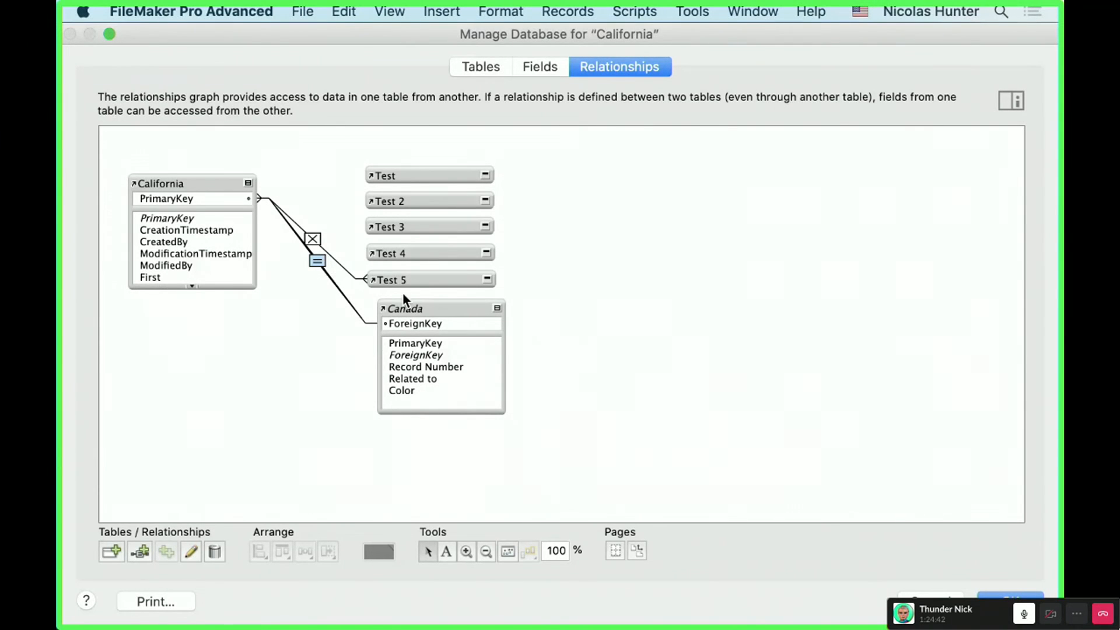
{"action": "mouse_move", "coordinate": [430, 313]}
{"action": "left_mouse_down"}
{"action": "mouse_move", "coordinate": [415, 328]}
{"action": "mouse_move", "coordinate": [423, 313]}
{"action": "mouse_move", "coordinate": [449, 309]}
{"action": "left_mouse_up"}
{"action": "left_click", "coordinate": [490, 308]}
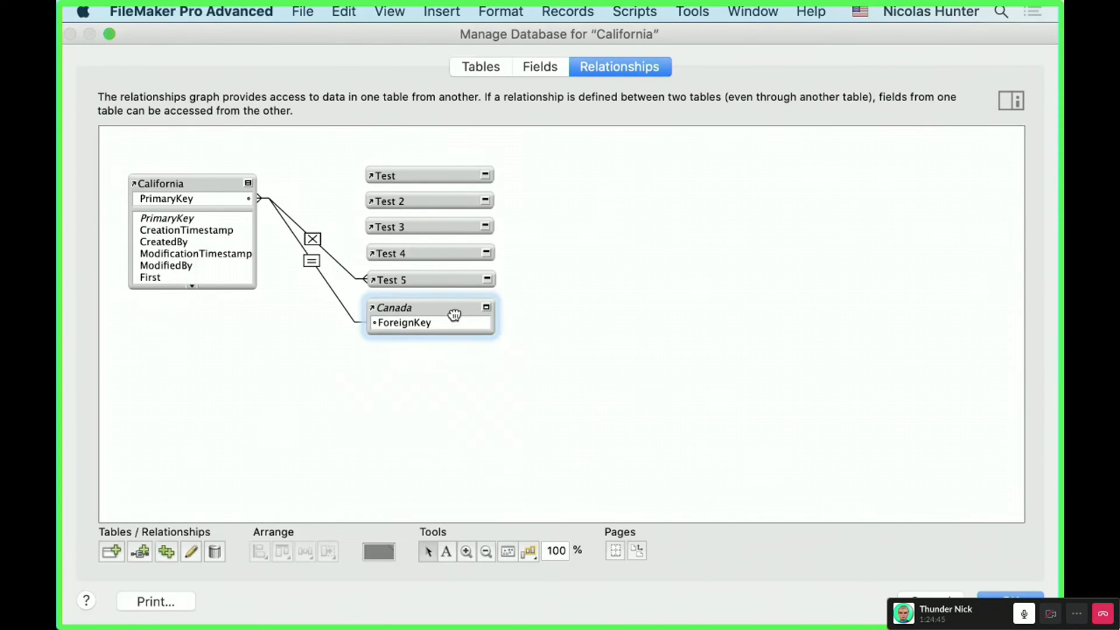
Review the match fields and options of the California–Canada relationship, and save the relationships graph
{"action": "left_click", "coordinate": [313, 263]}
{"action": "double_click", "coordinate": [316, 261]}
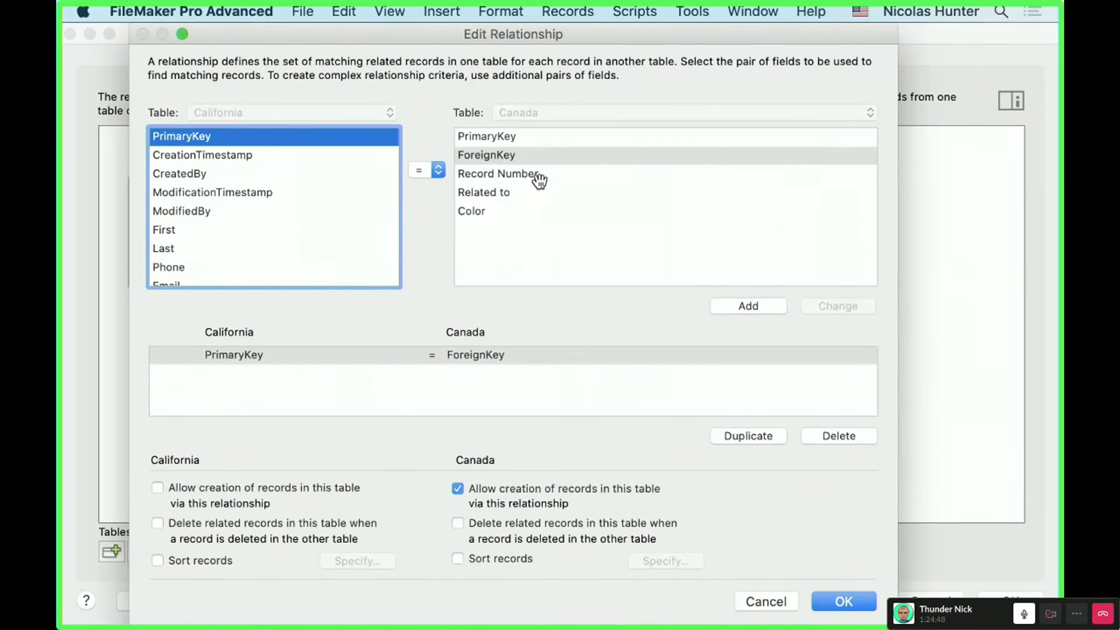
{"action": "key", "text": "Escape"}
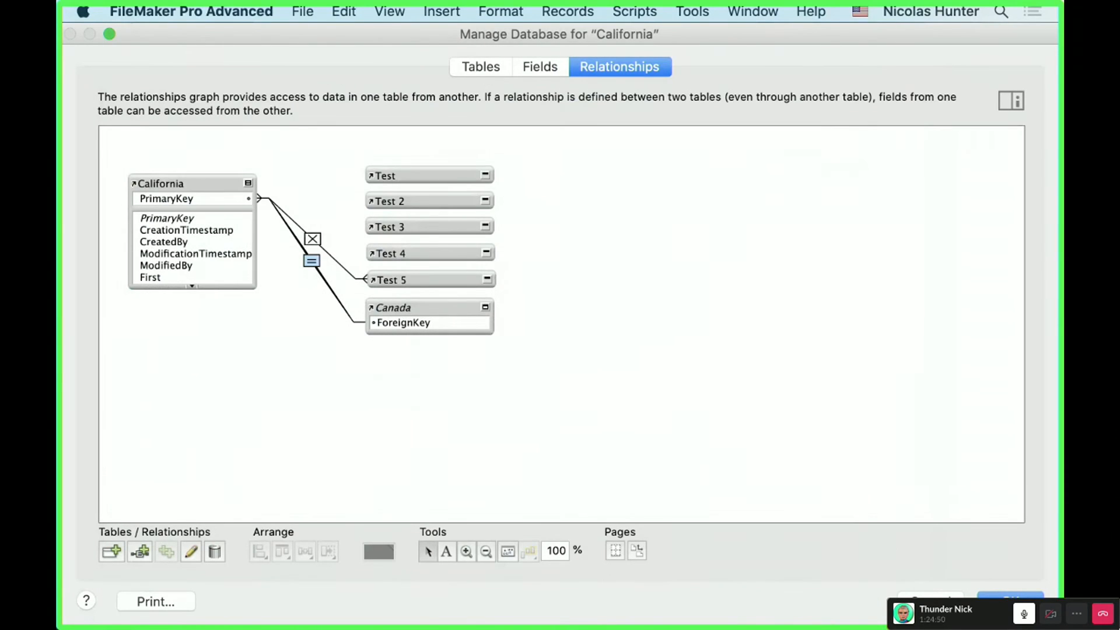
{"action": "key", "text": "Return"}
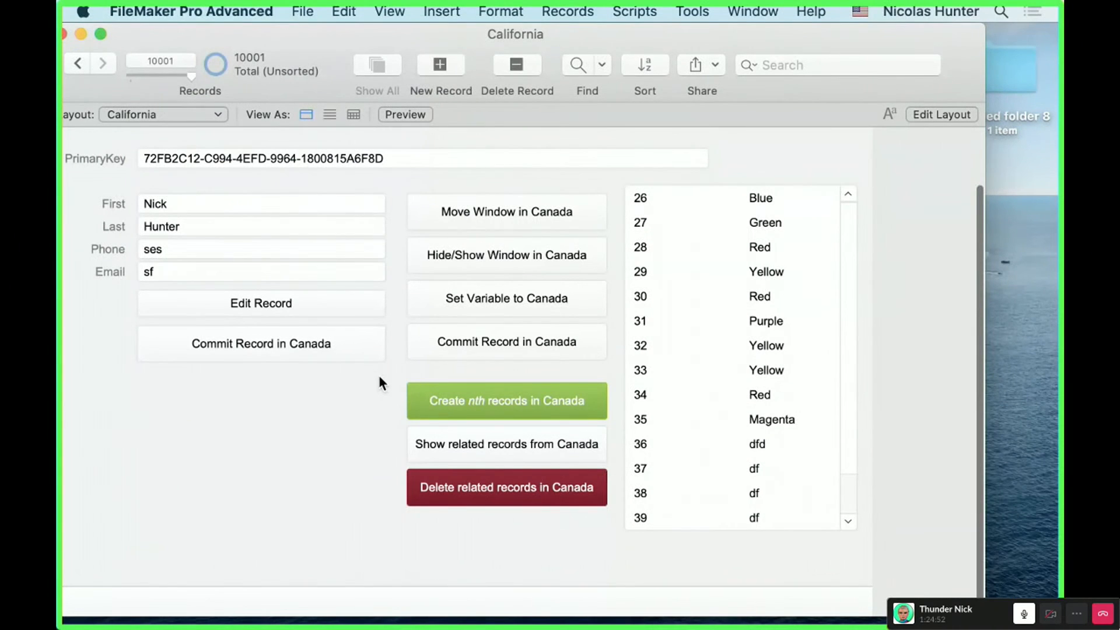
Add a button about 143 × 45 pt labelled GtRR below Commit Record in Canada on the California layout, with a Single Step action
{"action": "key", "text": "super+l"}
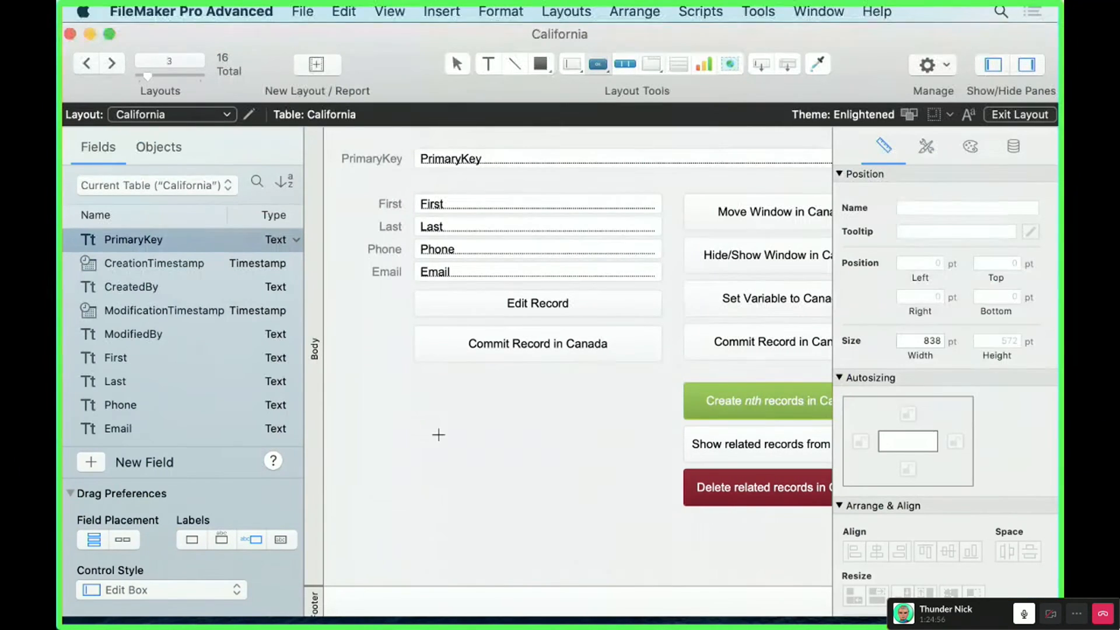
{"action": "left_click_drag", "start_coordinate": [411, 419], "coordinate": [551, 463]}
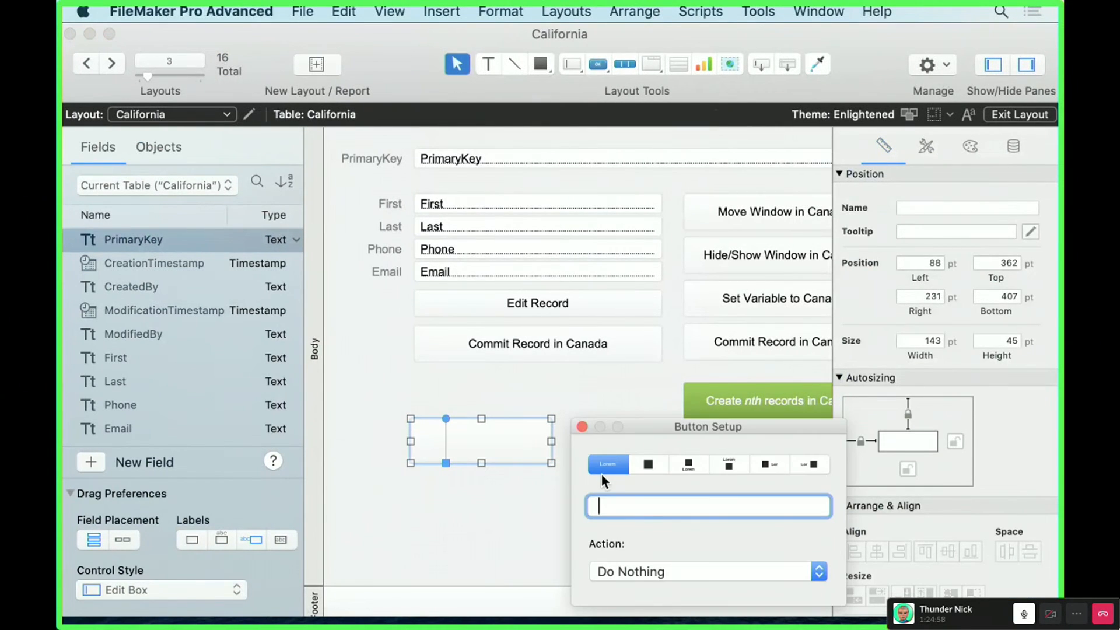
{"action": "type", "text": "GtRR"}
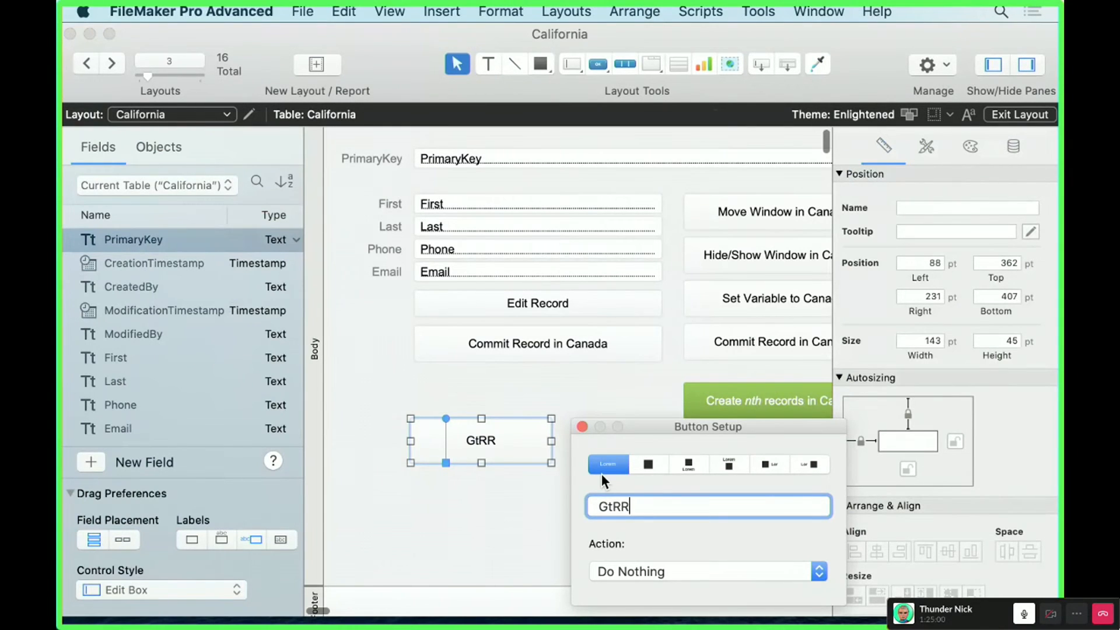
{"action": "left_click", "coordinate": [654, 566]}
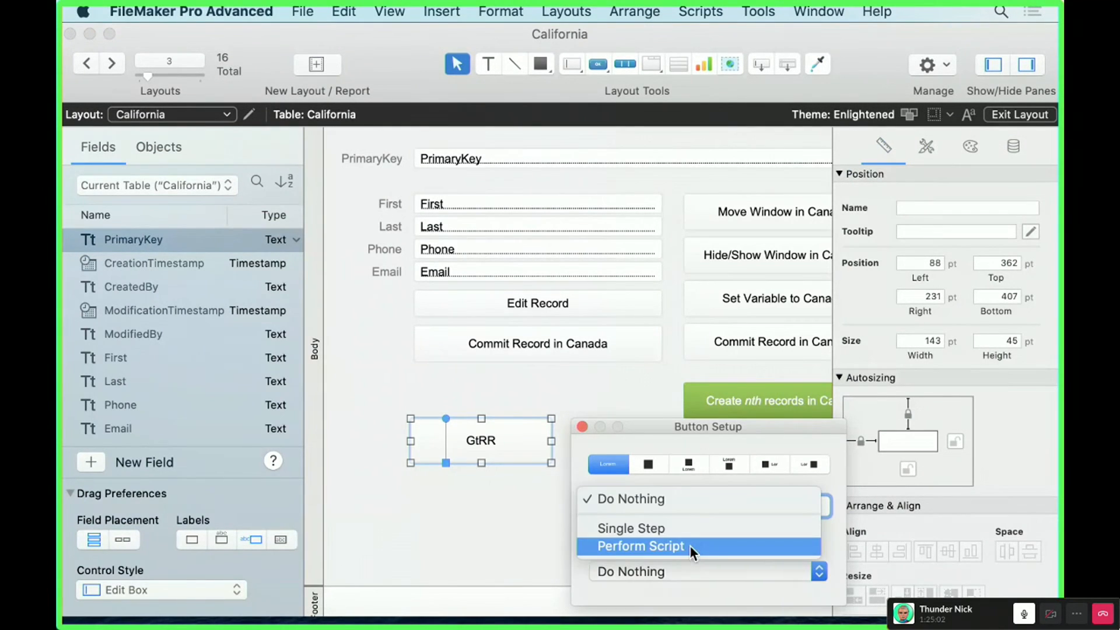
{"action": "left_click", "coordinate": [624, 531]}
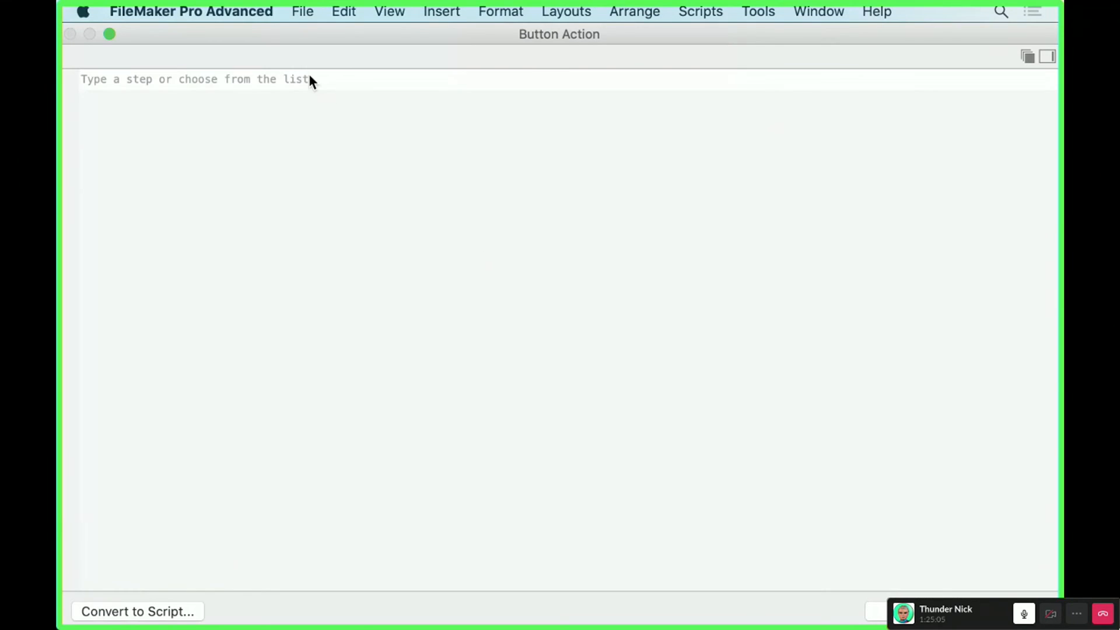
Make the button action a Go to Related Record step and set it to get the related record from Canada
{"action": "left_click", "coordinate": [309, 80]}
{"action": "type", "text": "gtrr"}
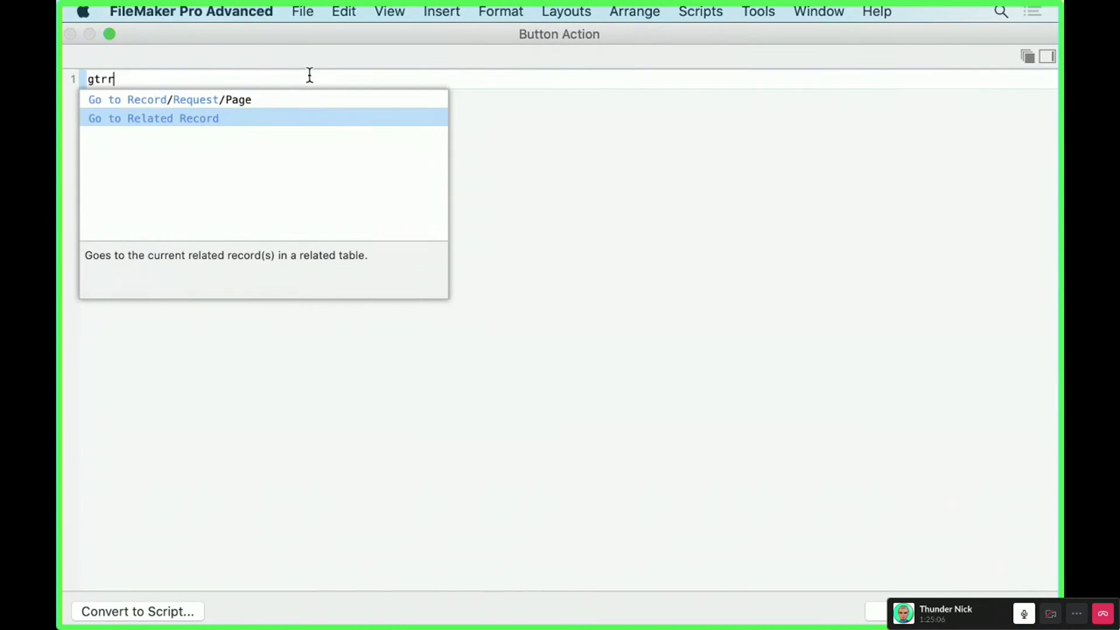
{"action": "key", "text": "Return"}
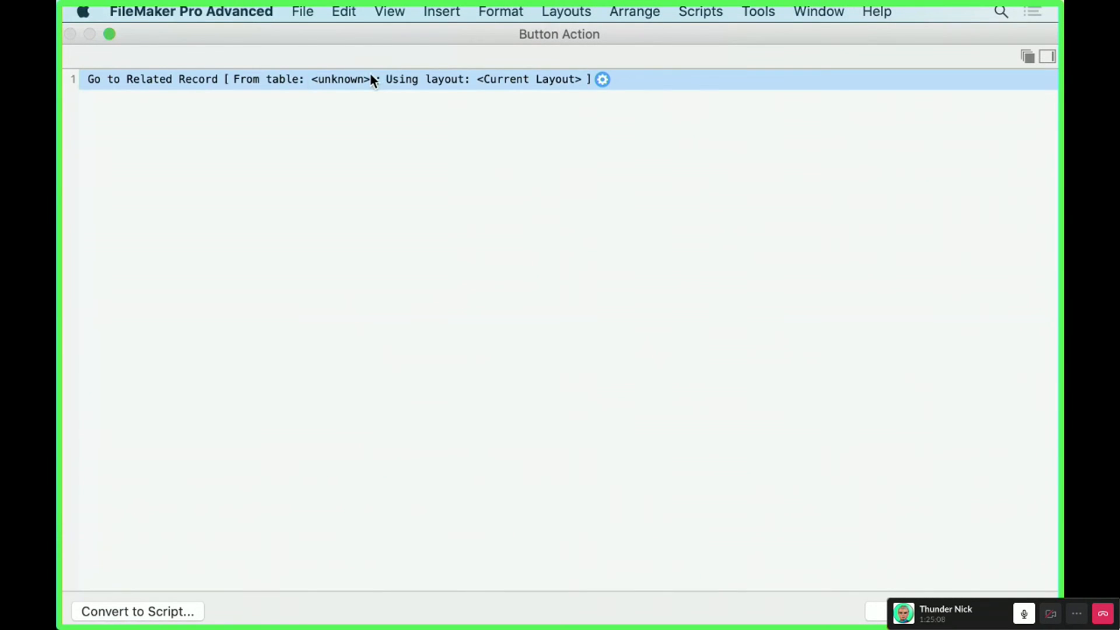
{"action": "left_click", "coordinate": [601, 80]}
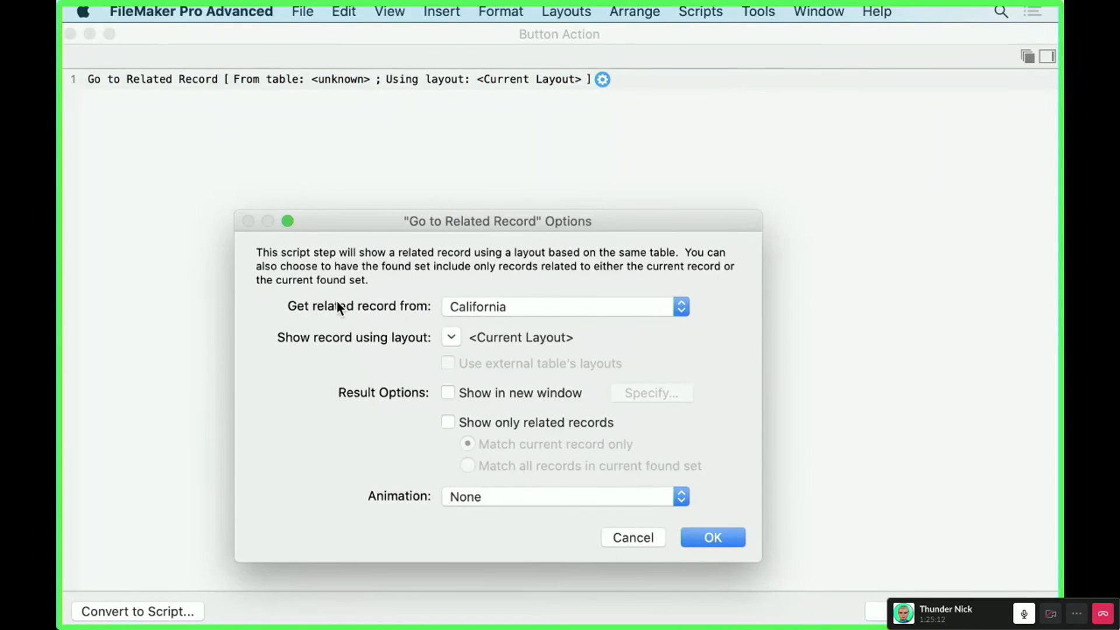
{"action": "left_click", "coordinate": [484, 306]}
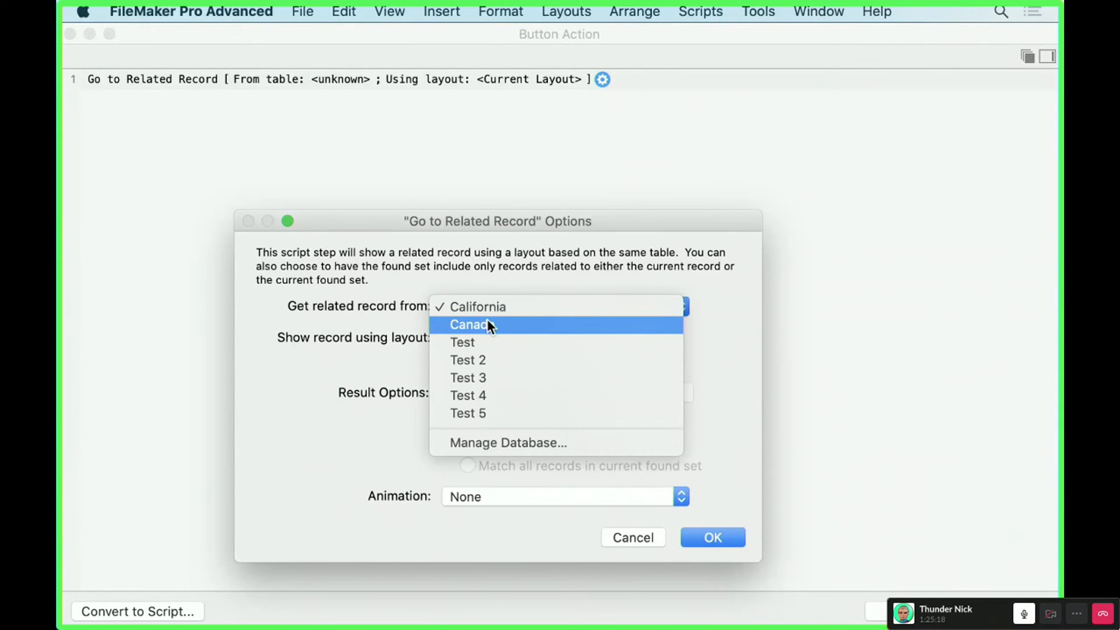
{"action": "left_click", "coordinate": [487, 325]}
{"action": "left_click_drag", "start_coordinate": [522, 257], "coordinate": [519, 110]}
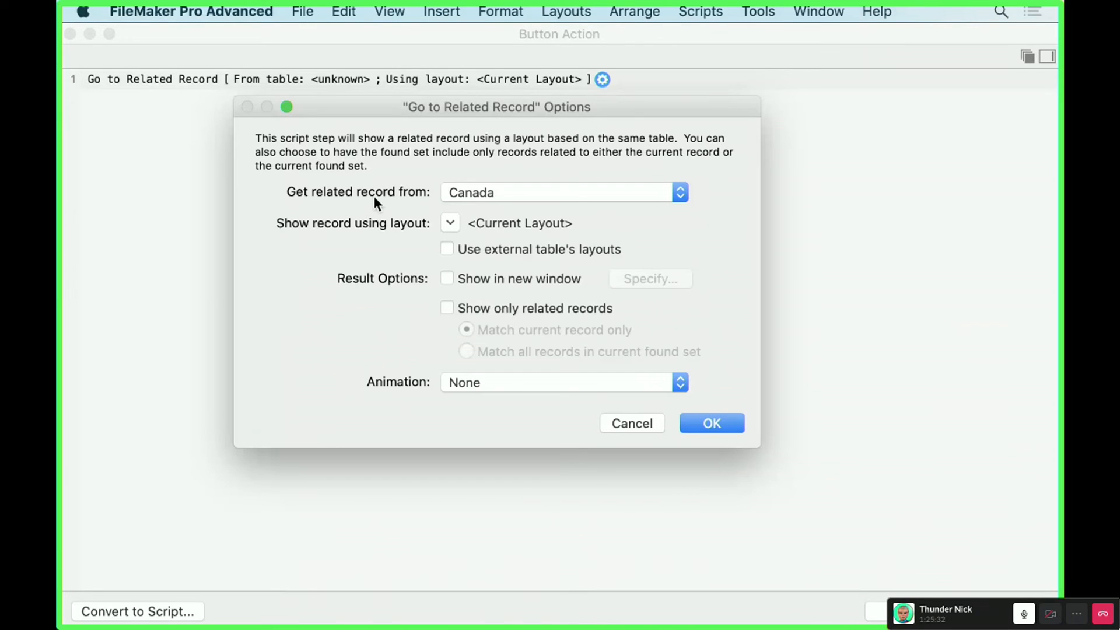
Look up the Canada table occurrence in the relationships graph from the related-record table choices, and return to the step options
{"action": "left_click", "coordinate": [453, 193]}
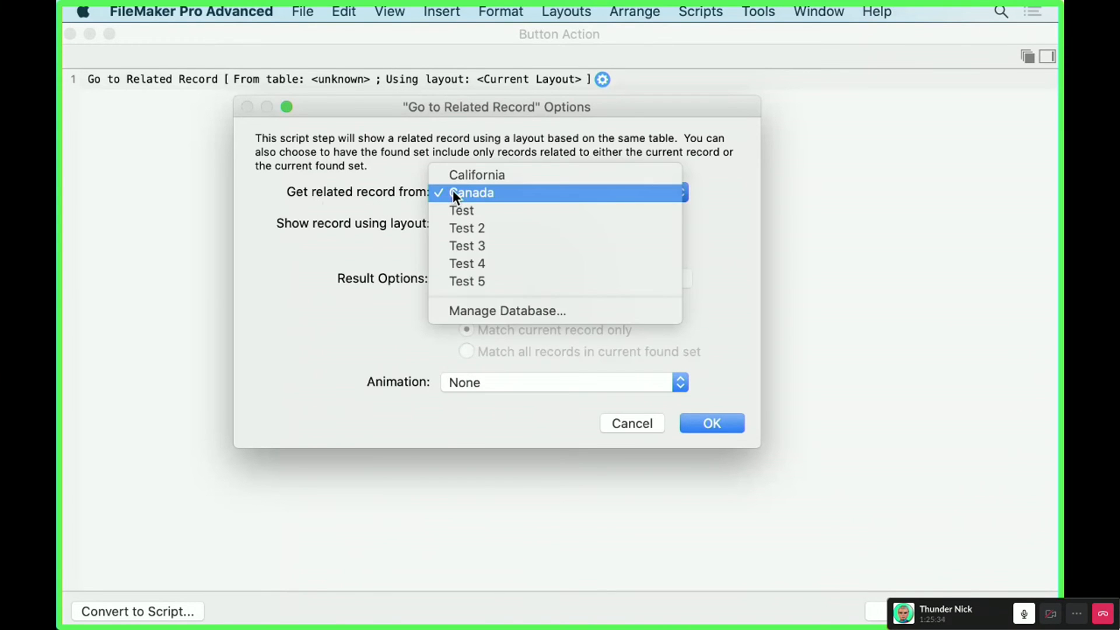
{"action": "left_click", "coordinate": [481, 315]}
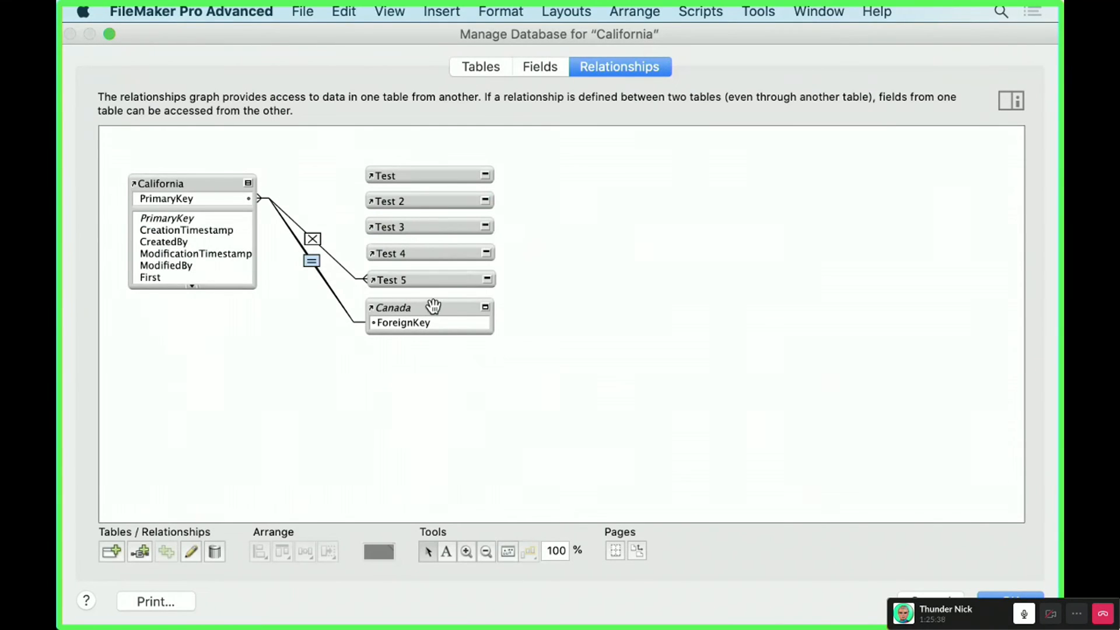
{"action": "left_click", "coordinate": [433, 306]}
{"action": "key", "text": "Return"}
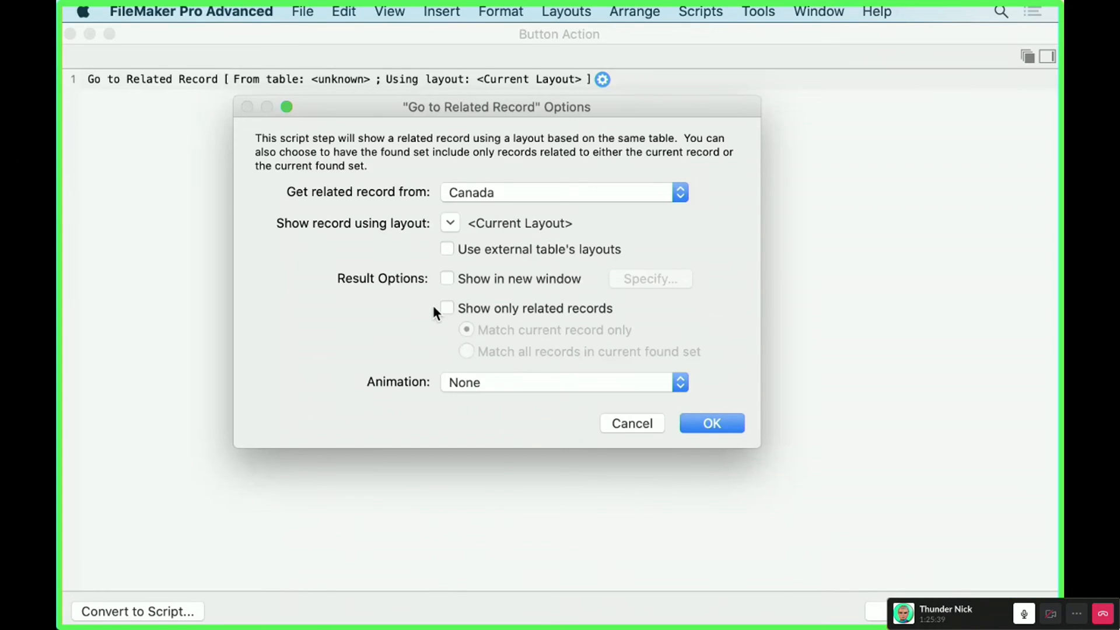
Check which layouts of the current file can be specified for showing the Canada record, and leave without choosing one
{"action": "left_click", "coordinate": [450, 220]}
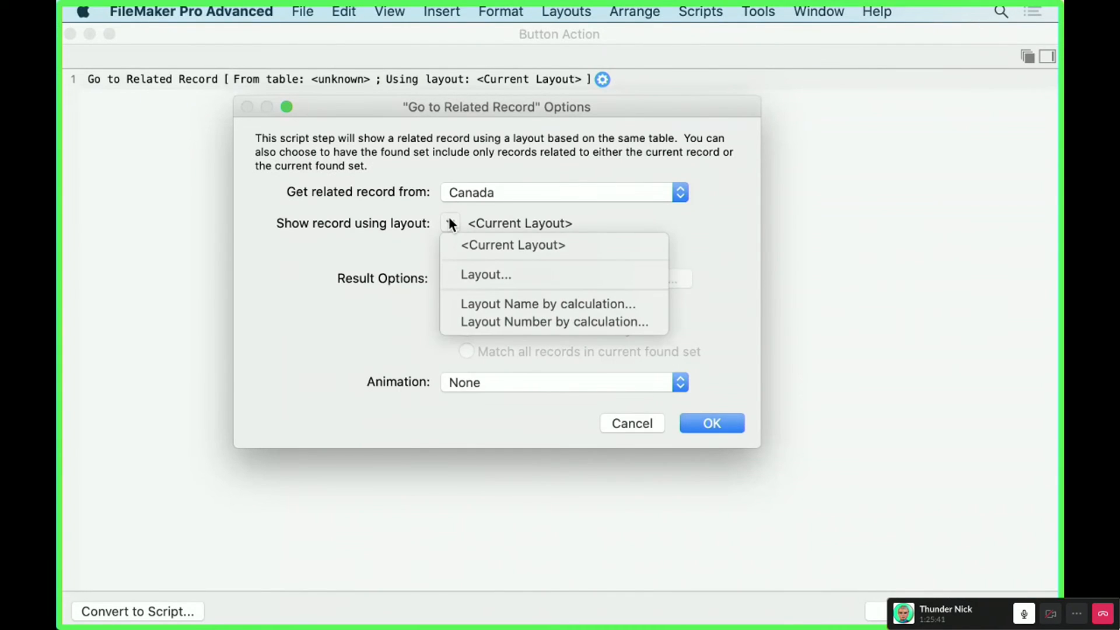
{"action": "left_click", "coordinate": [466, 274]}
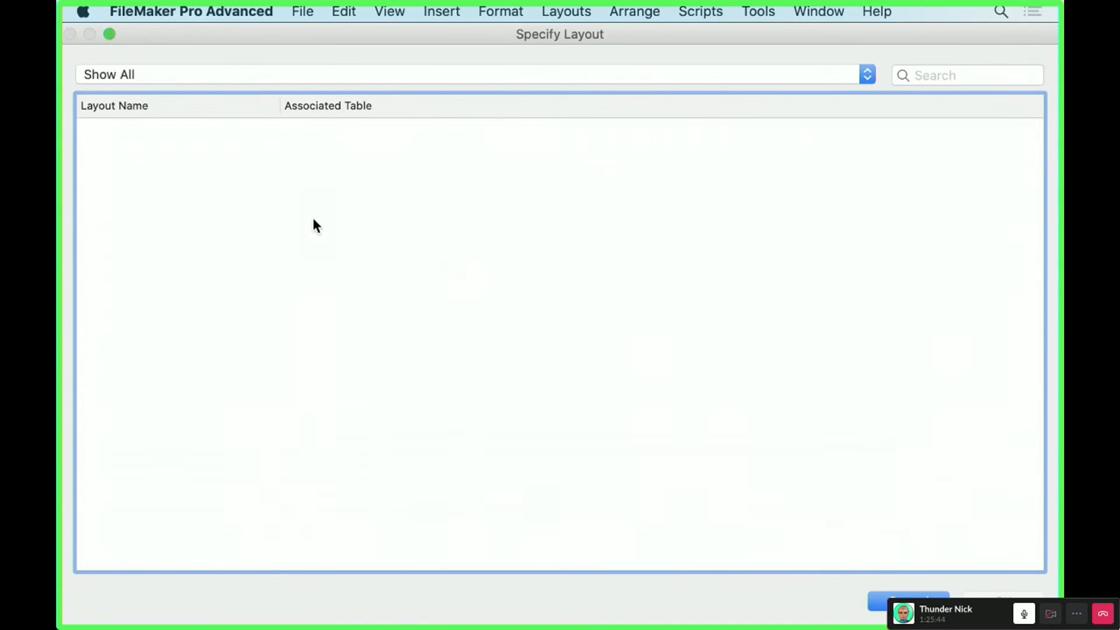
{"action": "key", "text": "Escape"}
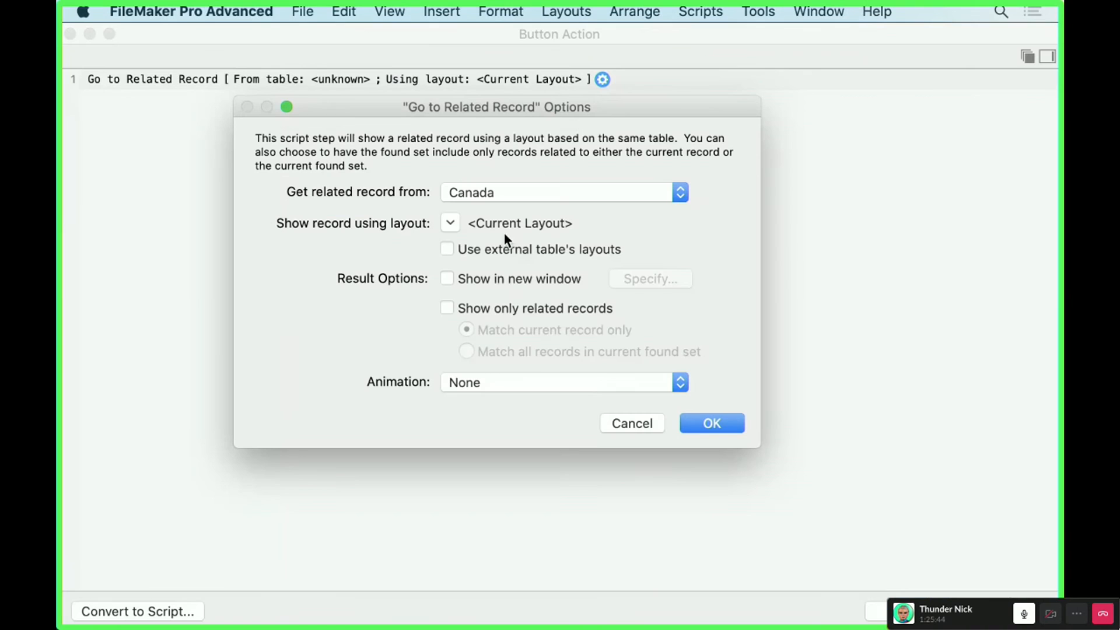
{"action": "left_click", "coordinate": [453, 220]}
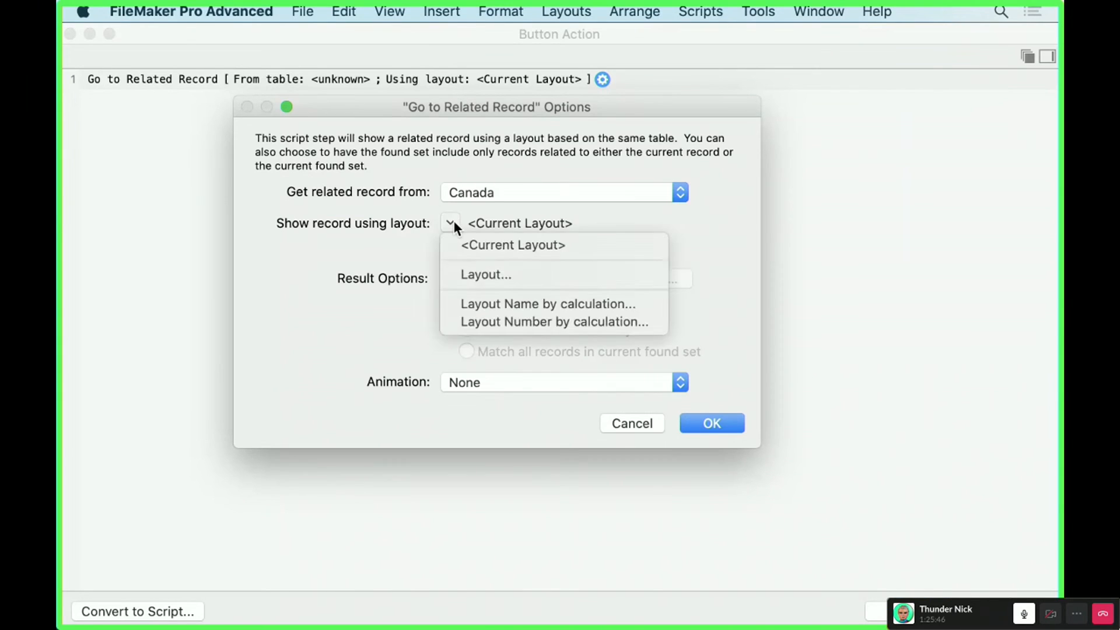
{"action": "left_click", "coordinate": [459, 274]}
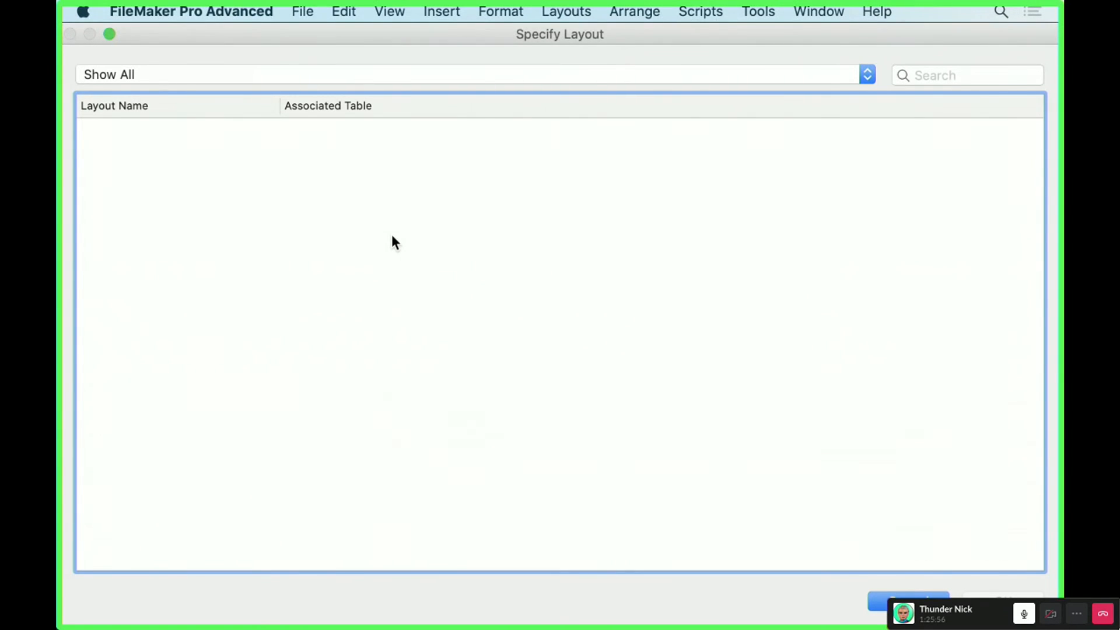
{"action": "key", "text": "Escape"}
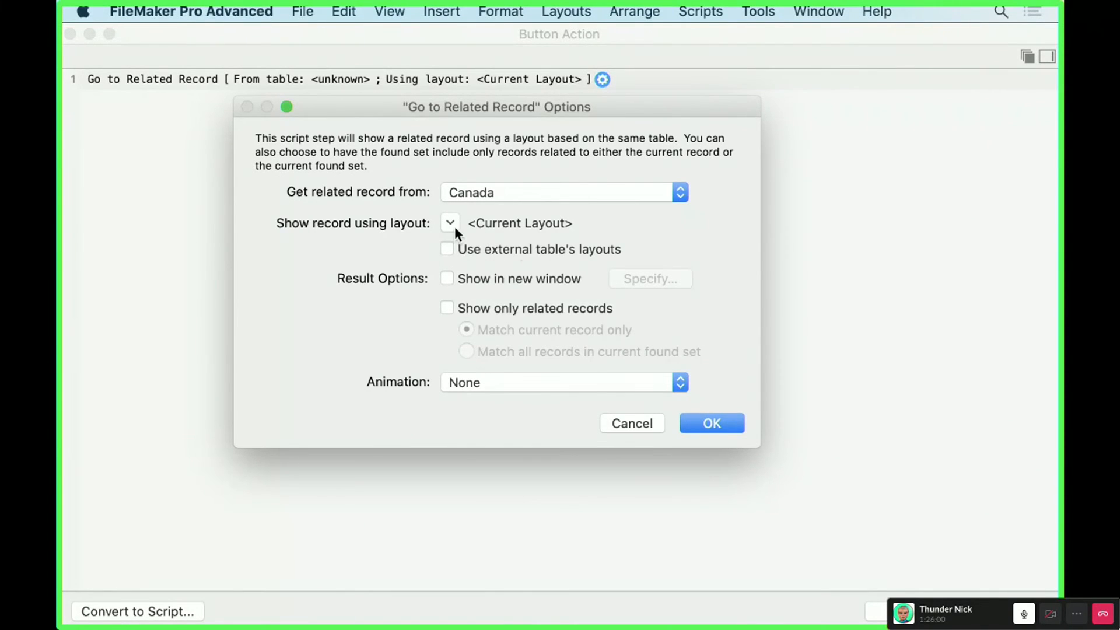
Switch the related-record source to California, and check the data source of the Canada table occurrence in the relationships graph
{"action": "left_click", "coordinate": [470, 189]}
{"action": "left_click", "coordinate": [499, 181]}
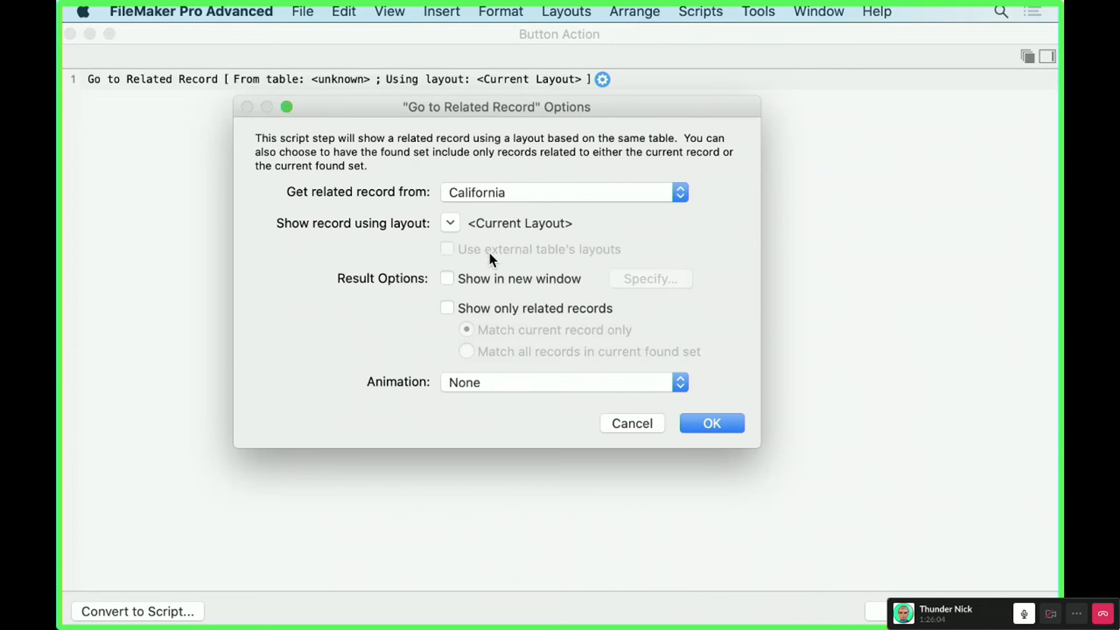
{"action": "left_click", "coordinate": [452, 193]}
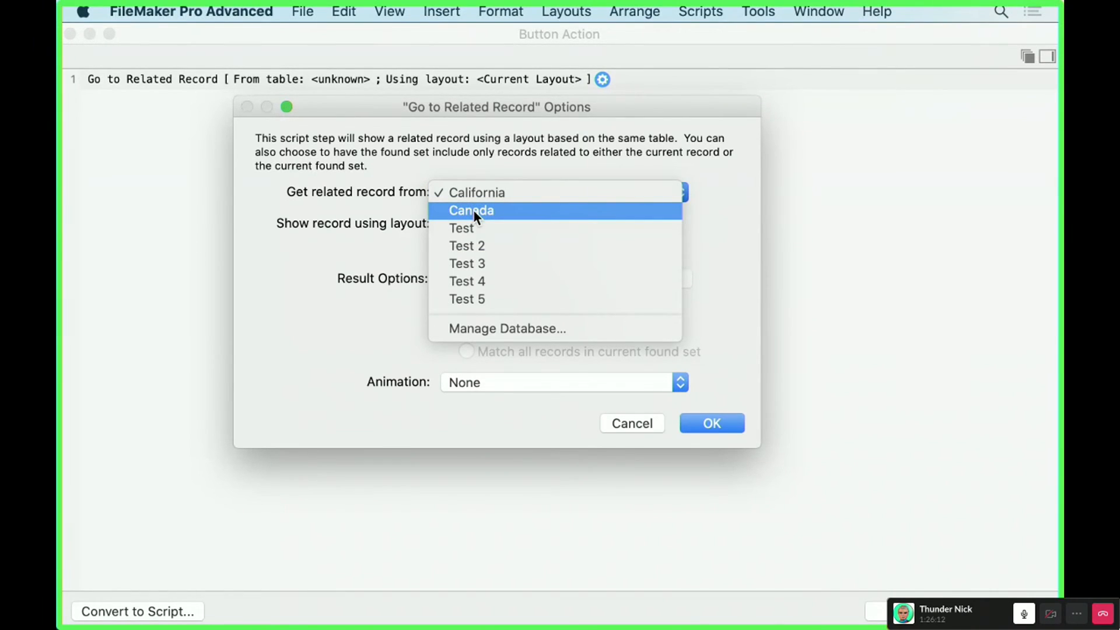
{"action": "left_click", "coordinate": [472, 329]}
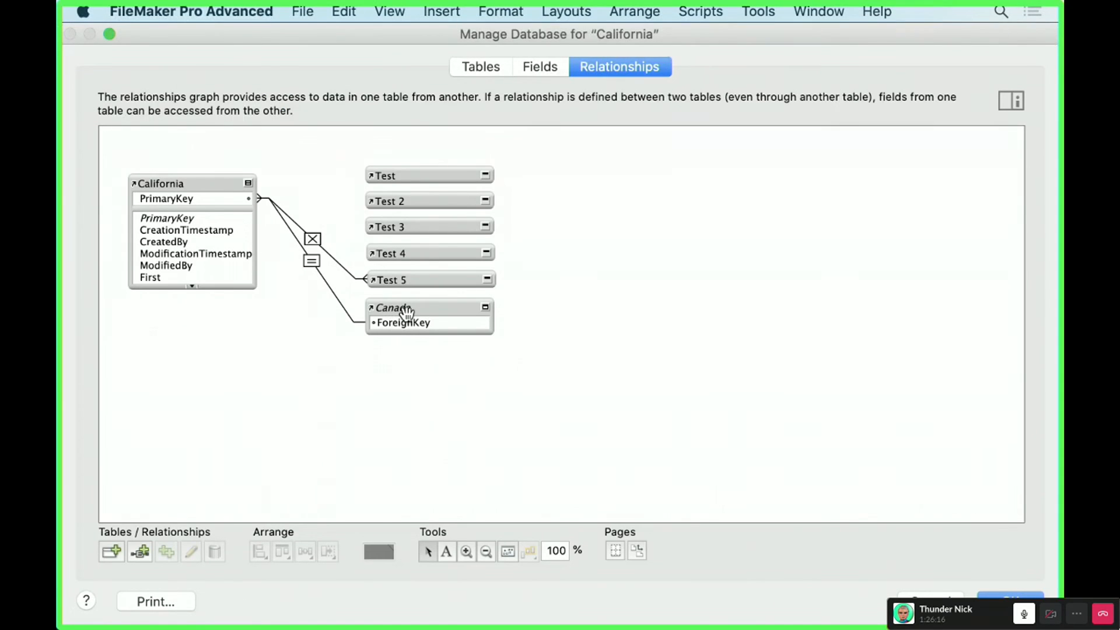
{"action": "double_click", "coordinate": [402, 308]}
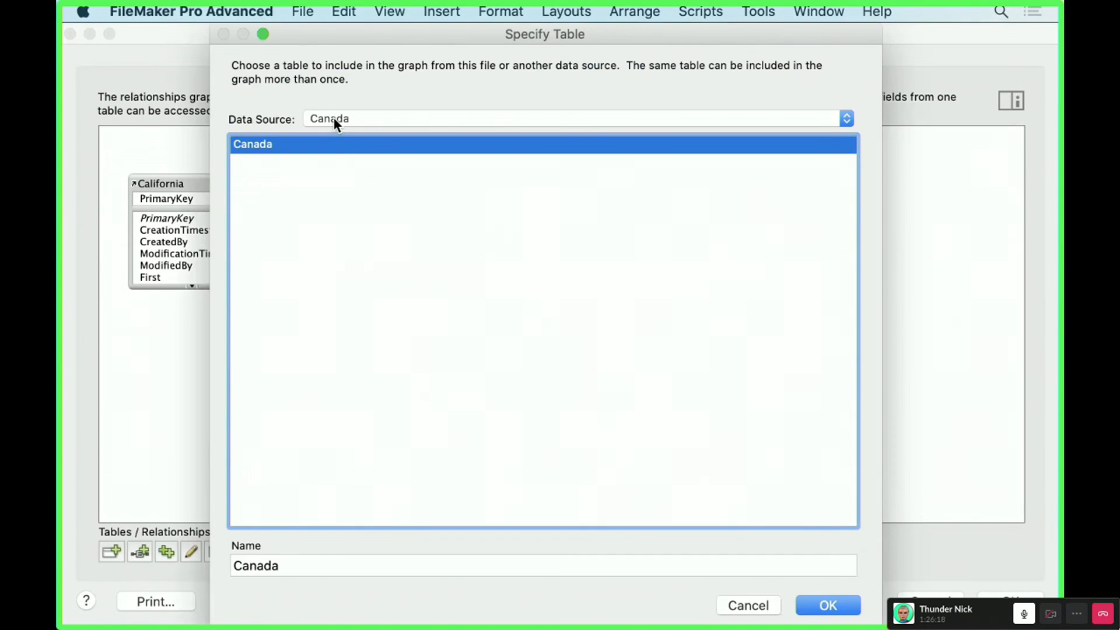
{"action": "key", "text": "Escape"}
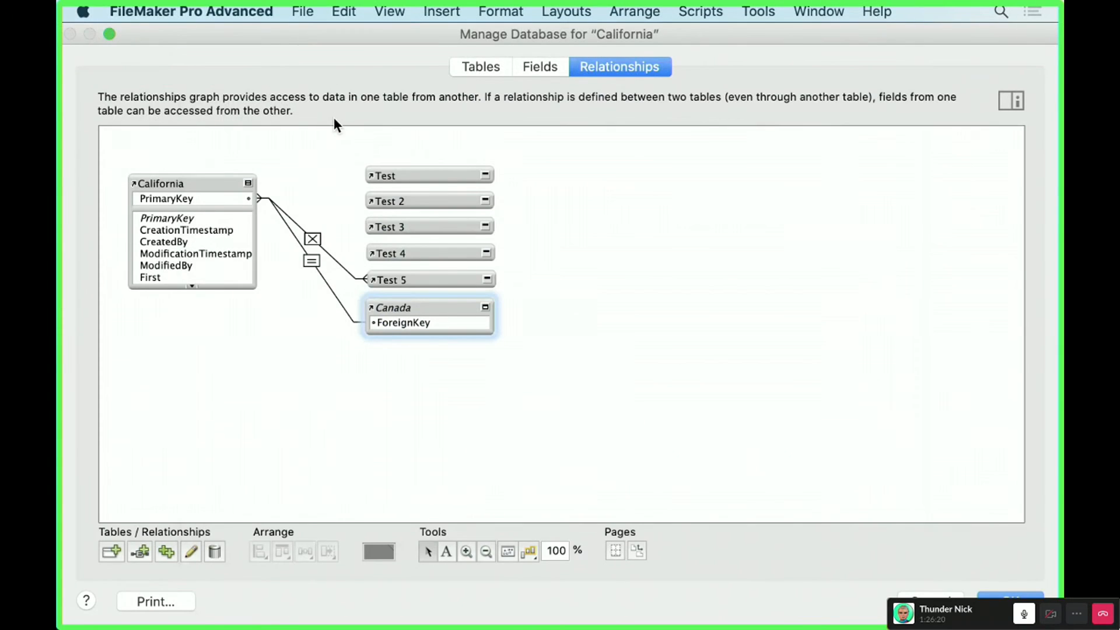
{"action": "key", "text": "Return"}
Set the related-record source to Canada, allow the external table's layouts, and look through the layouts offered without choosing one
{"action": "left_click", "coordinate": [460, 195]}
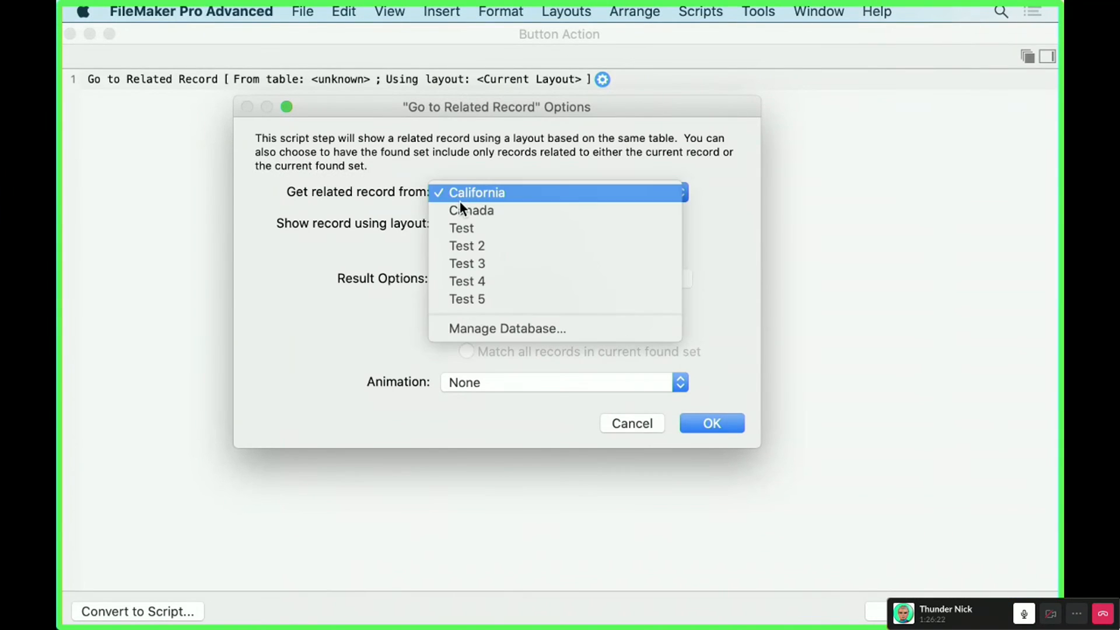
{"action": "left_click", "coordinate": [460, 206]}
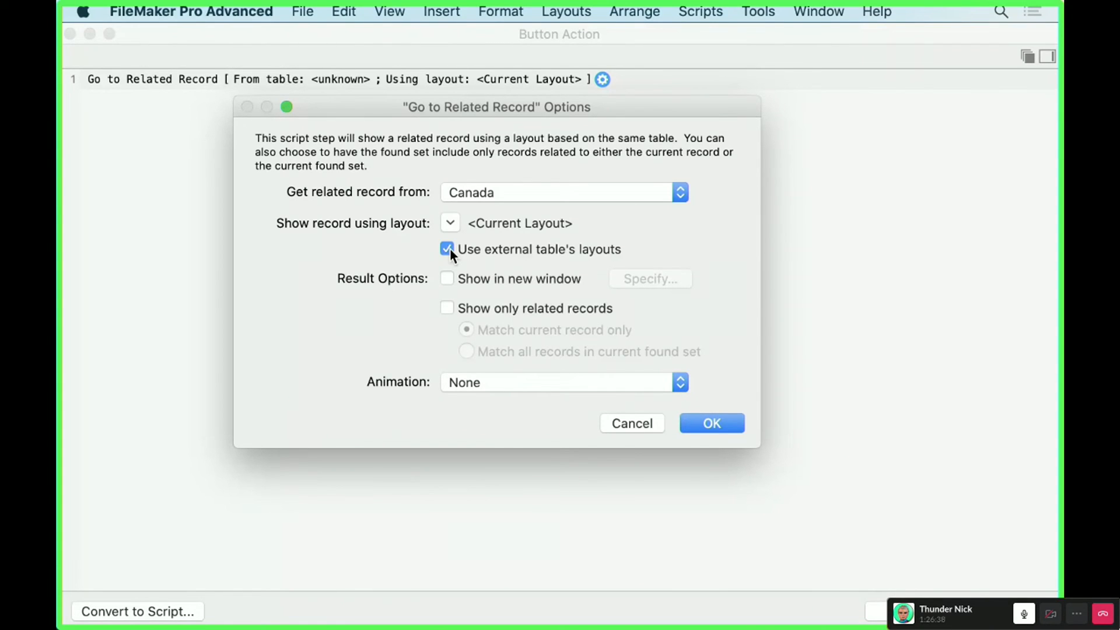
{"action": "left_click", "coordinate": [451, 224]}
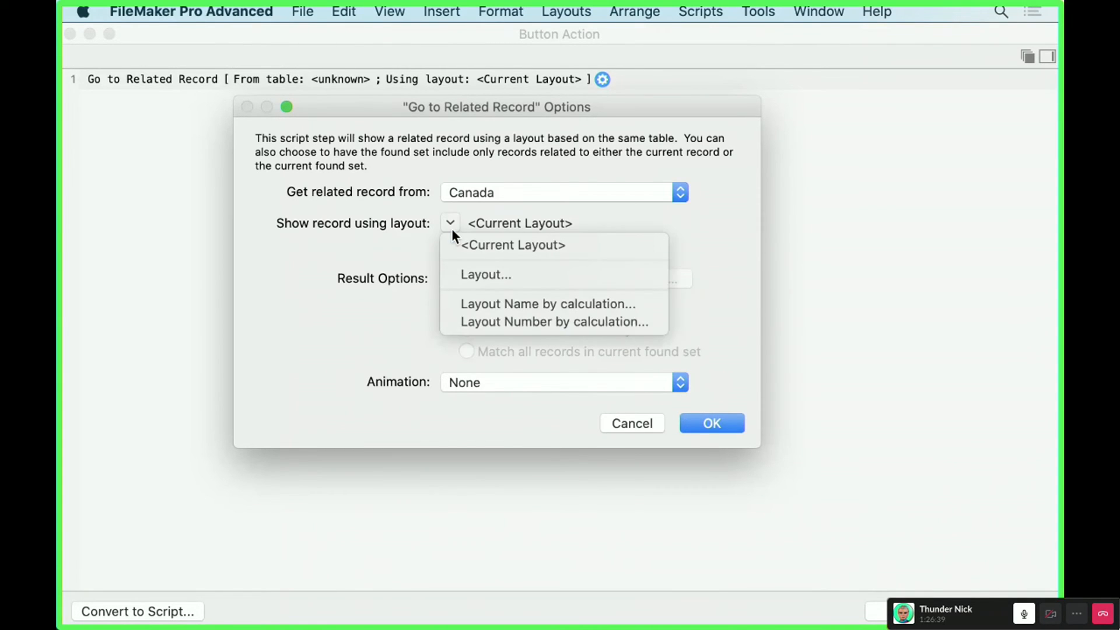
{"action": "left_click", "coordinate": [461, 276]}
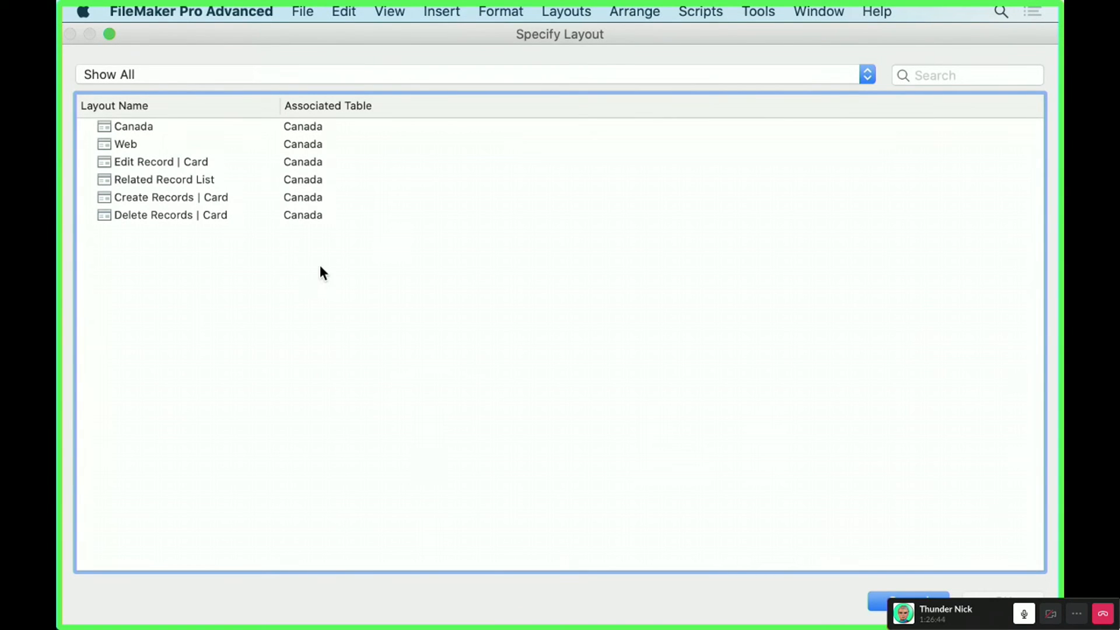
{"action": "key", "text": "Escape"}
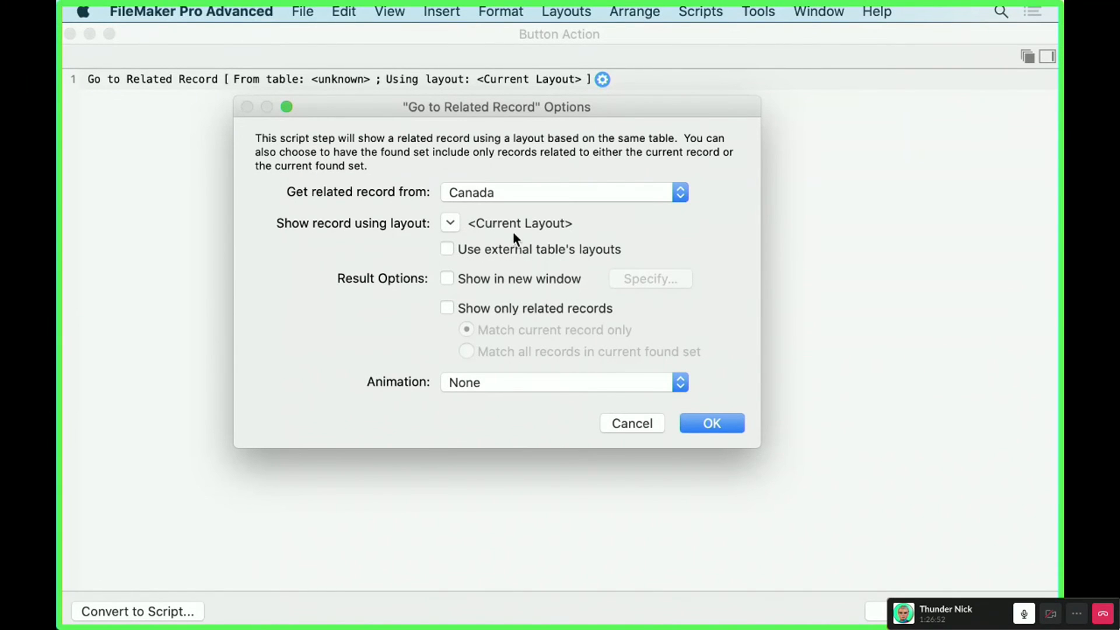
Check which layouts are offered for Canada without using the external table's layouts, and leave without choosing one
{"action": "left_click", "coordinate": [451, 222]}
{"action": "left_click", "coordinate": [453, 221]}
{"action": "left_click", "coordinate": [451, 222]}
{"action": "left_click", "coordinate": [474, 277]}
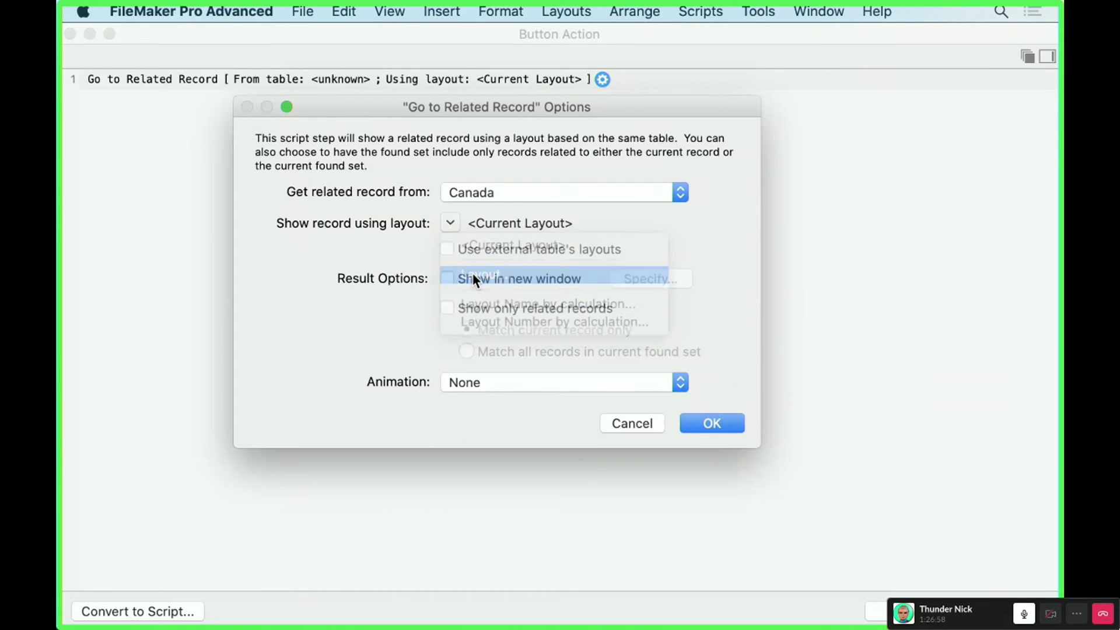
{"action": "key", "text": "Escape"}
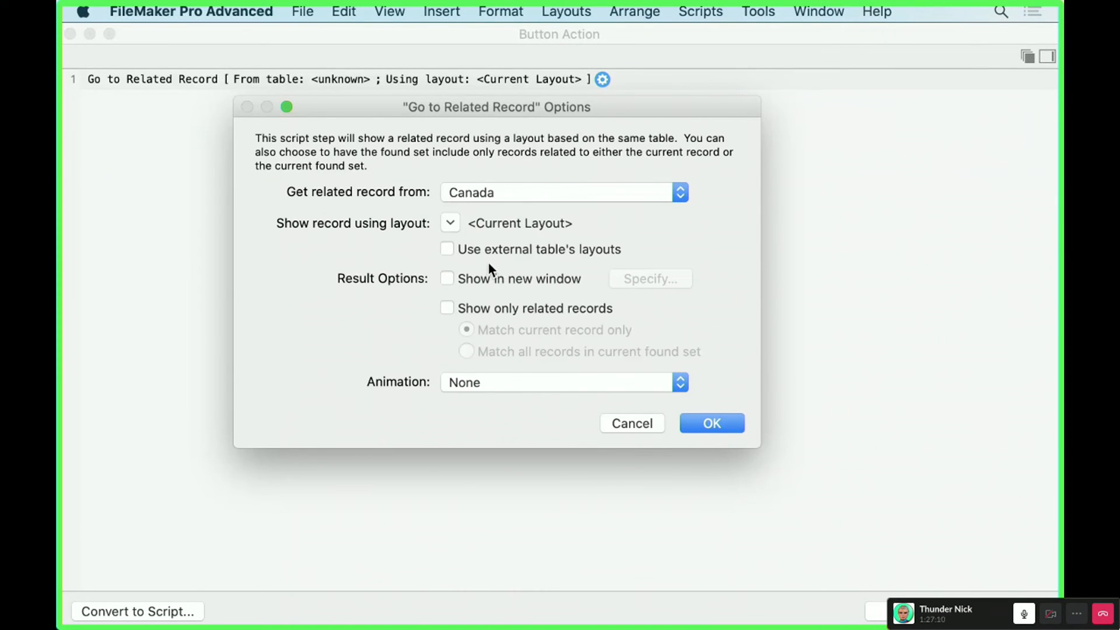
{"action": "left_click", "coordinate": [451, 221]}
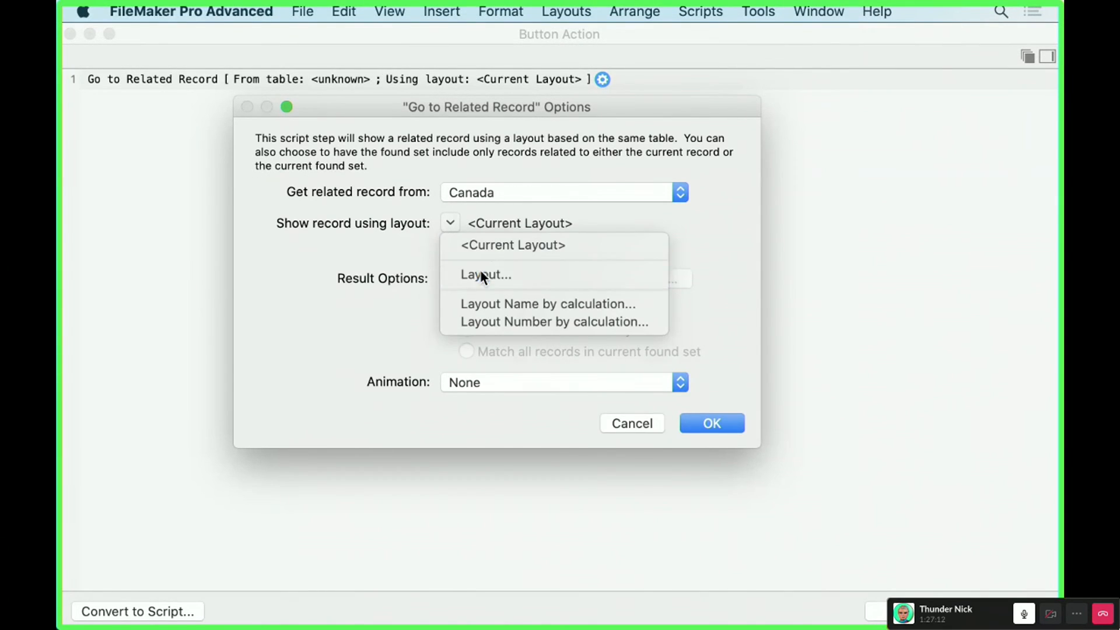
{"action": "left_click", "coordinate": [482, 276]}
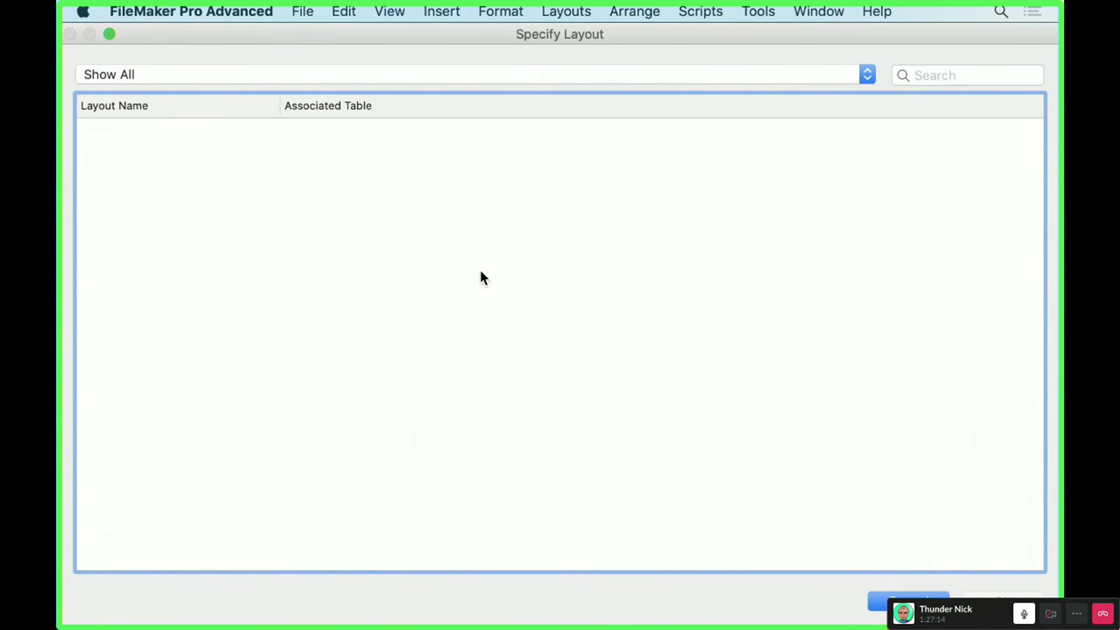
{"action": "key", "text": "Escape"}
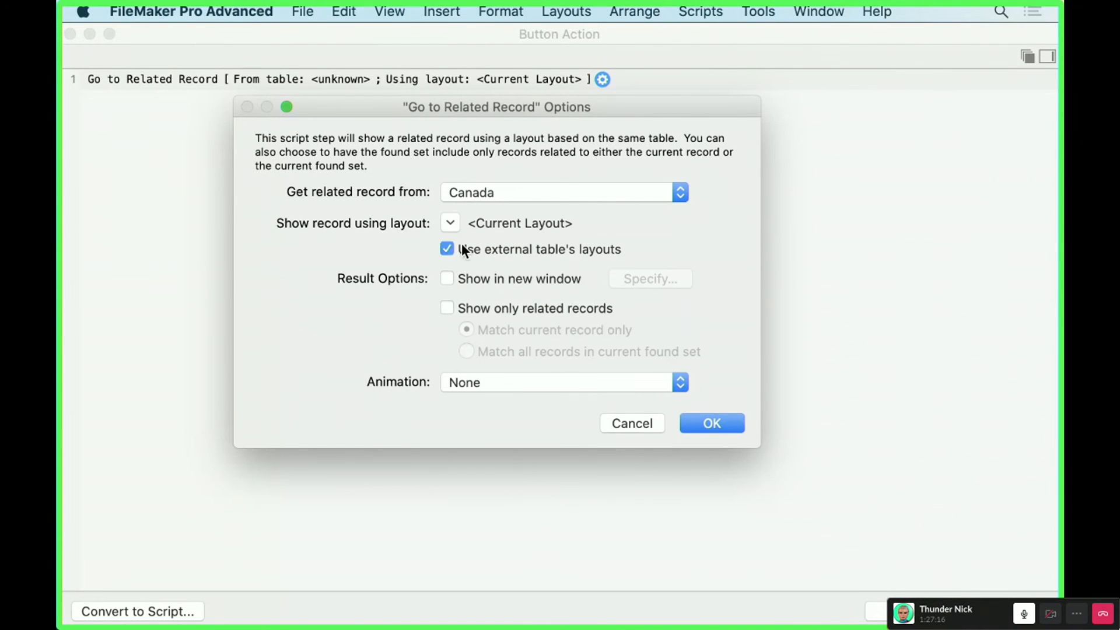
Show the related record with the Canada layout from the external table's layouts
{"action": "left_click", "coordinate": [450, 222]}
{"action": "left_click", "coordinate": [475, 269]}
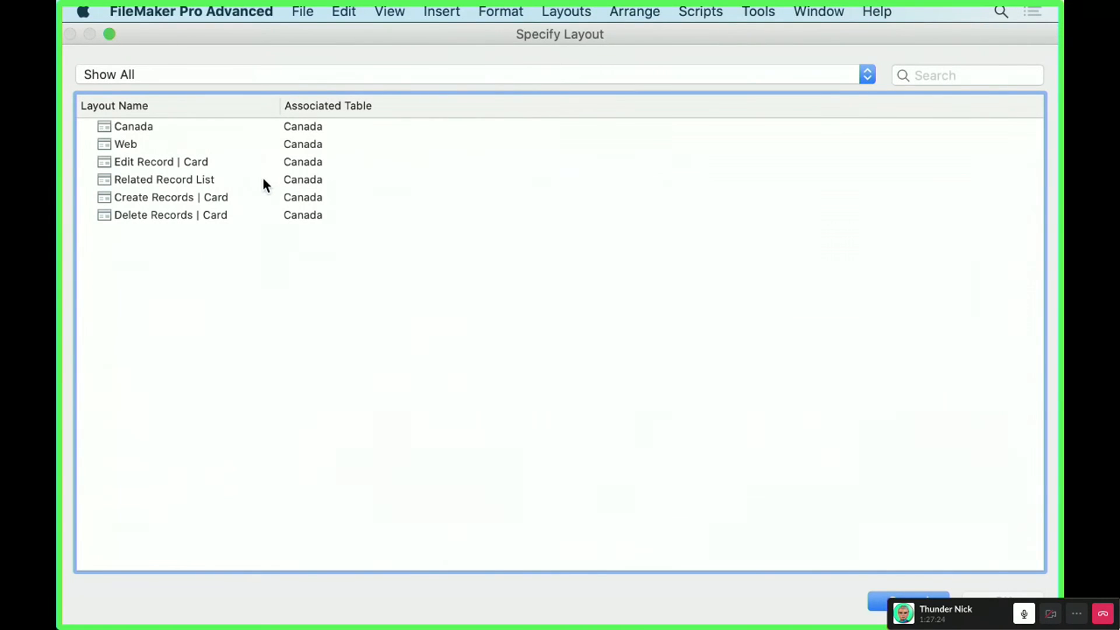
{"action": "double_click", "coordinate": [256, 125]}
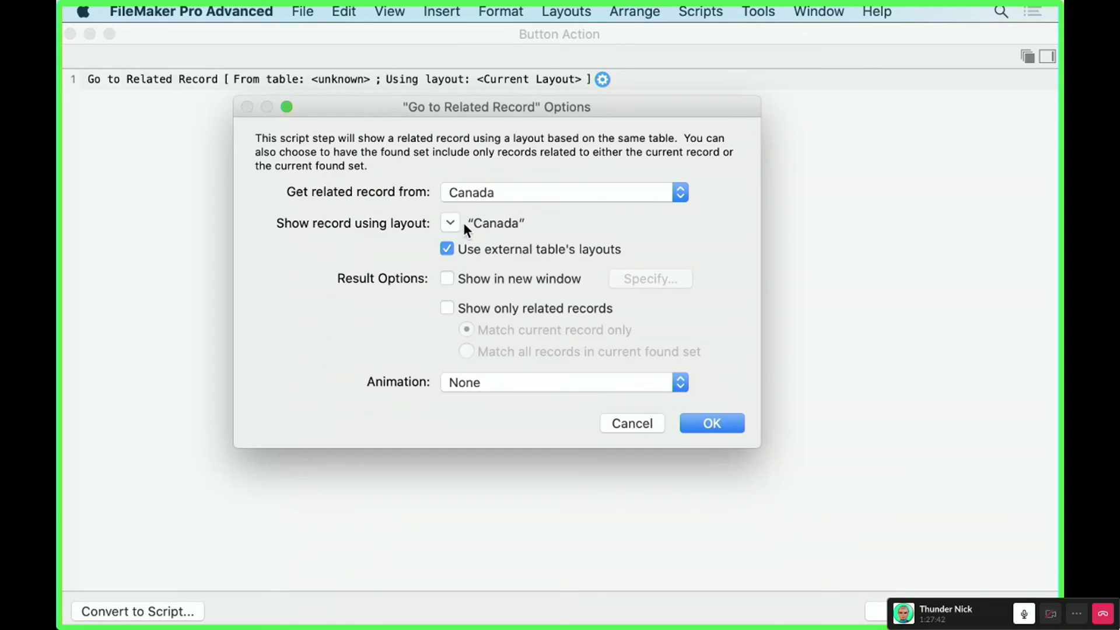
Show the result in a new window with the Card style, and show only related records matching the current record
{"action": "left_click", "coordinate": [506, 278]}
{"action": "left_click", "coordinate": [590, 77]}
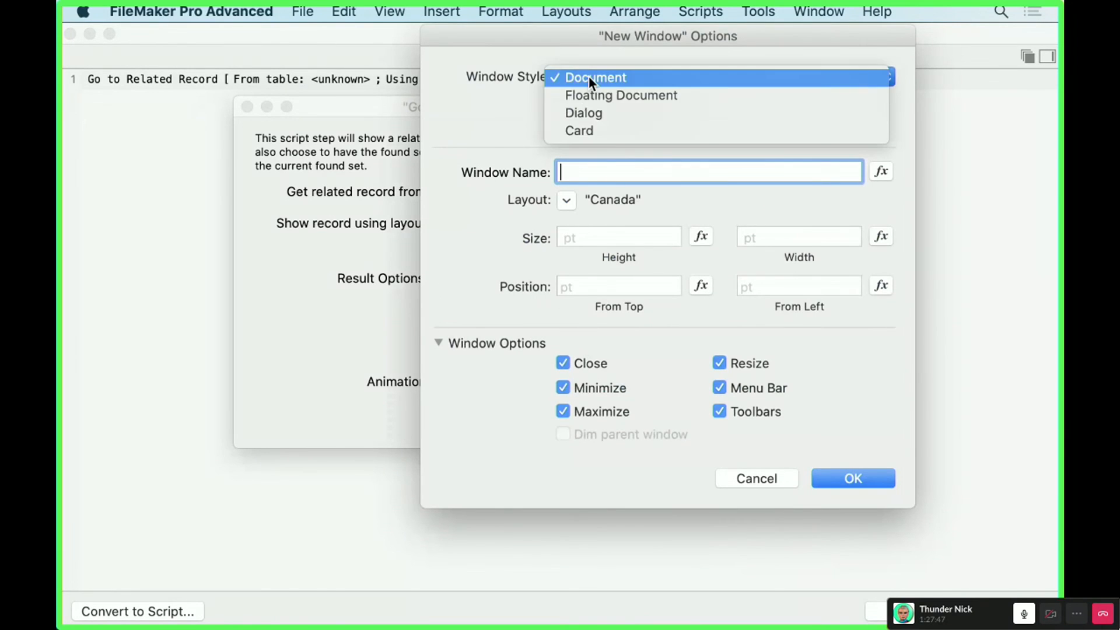
{"action": "left_click", "coordinate": [593, 130]}
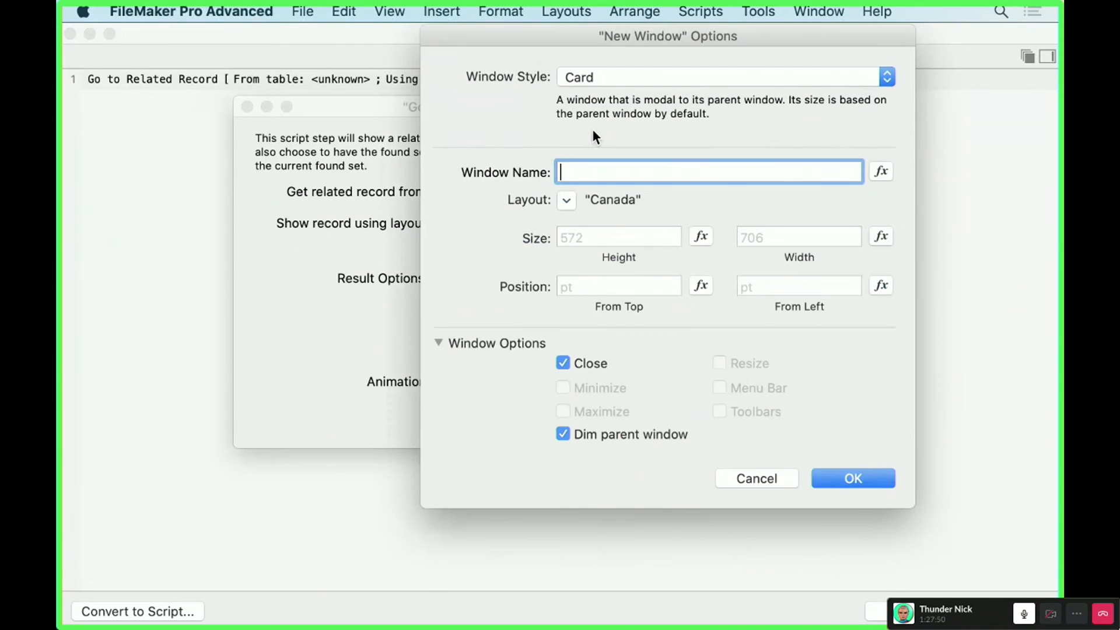
{"action": "left_click", "coordinate": [840, 478]}
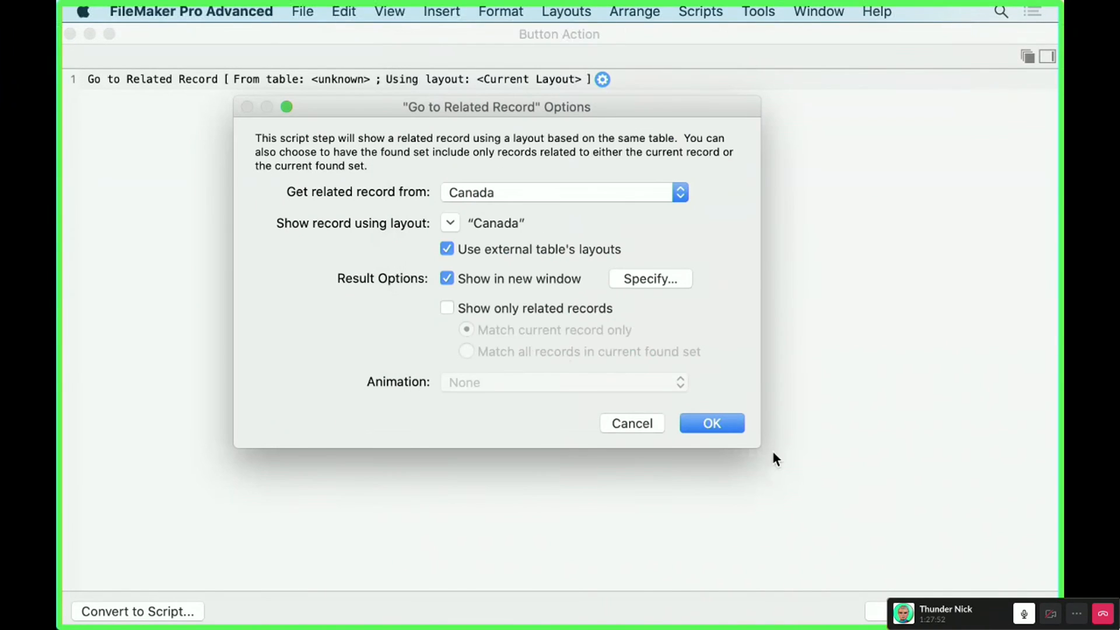
{"action": "left_click", "coordinate": [497, 316]}
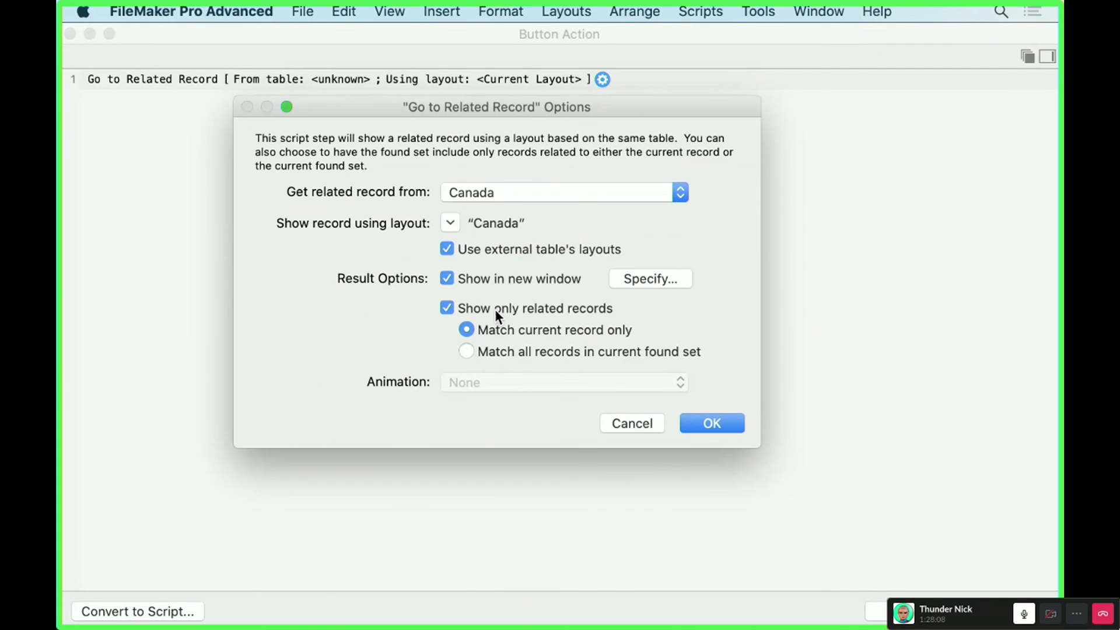
Review the related-record table, layout and new window settings of the Go to Related Record step
{"action": "left_click", "coordinate": [492, 195]}
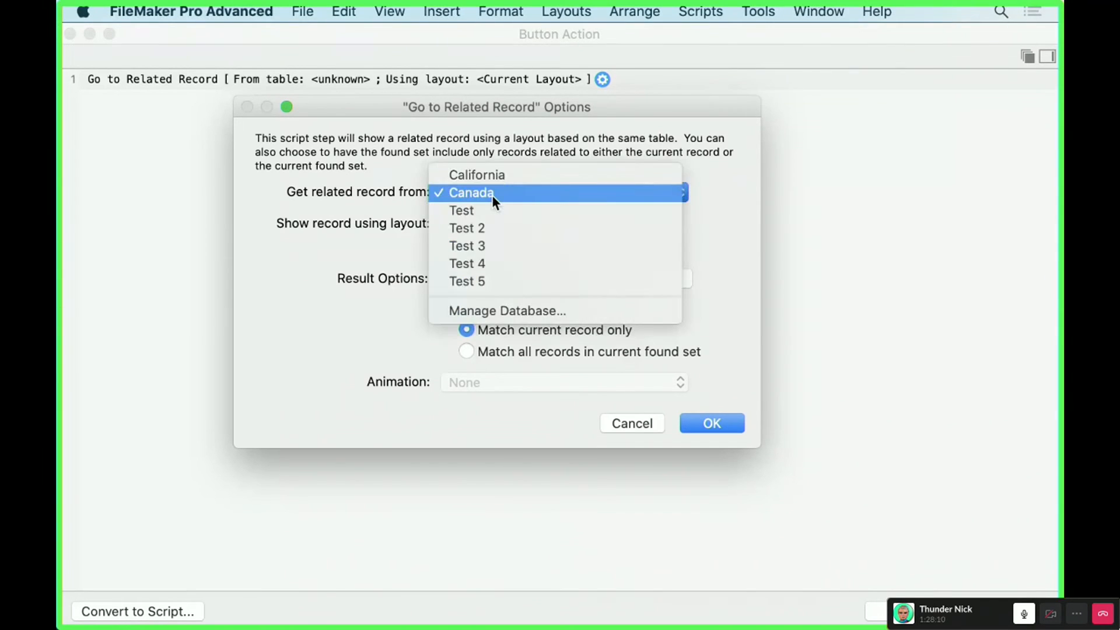
{"action": "left_click", "coordinate": [363, 187]}
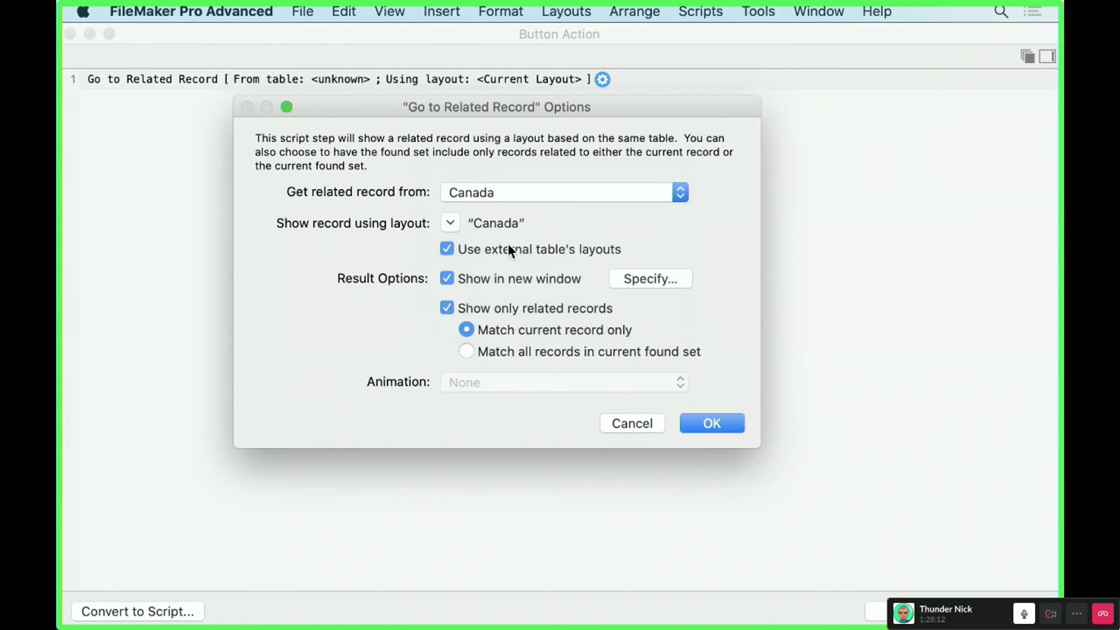
{"action": "left_click", "coordinate": [450, 221]}
{"action": "left_click", "coordinate": [444, 249]}
{"action": "left_click", "coordinate": [445, 278]}
{"action": "left_click", "coordinate": [645, 280]}
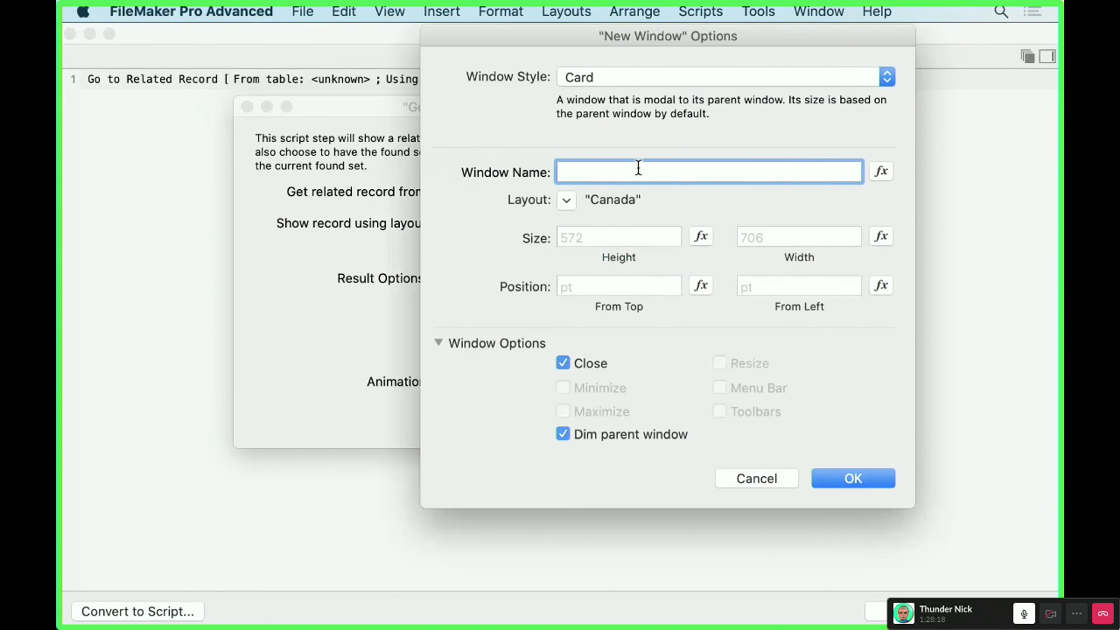
{"action": "left_click", "coordinate": [758, 481]}
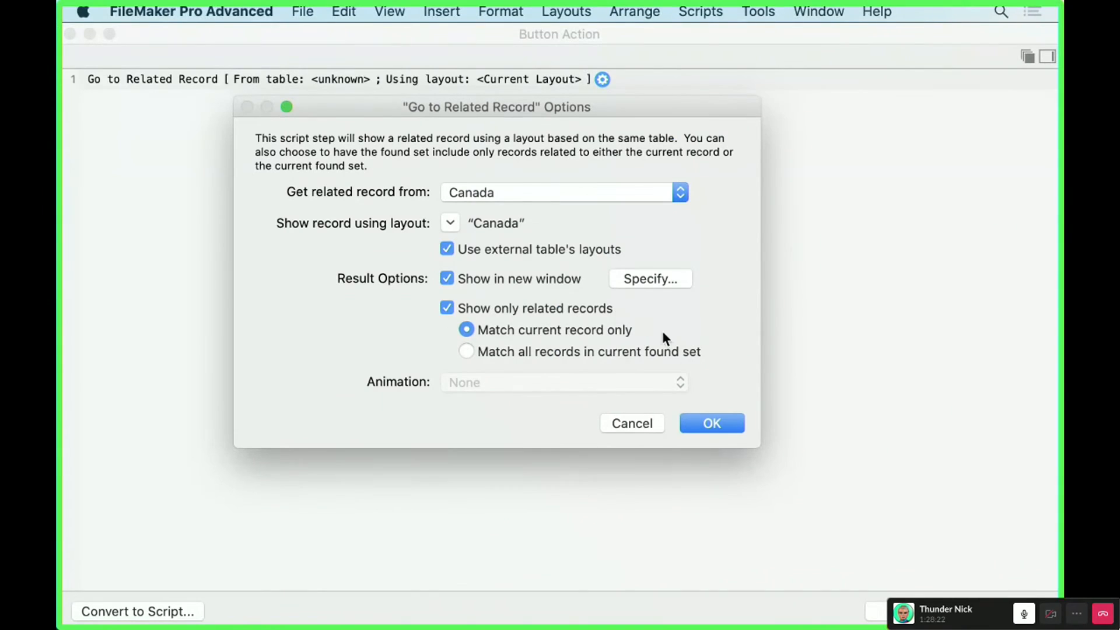
Confirm the Go to Related Record options and save the step as the GtRR button's action
{"action": "left_click", "coordinate": [712, 423]}
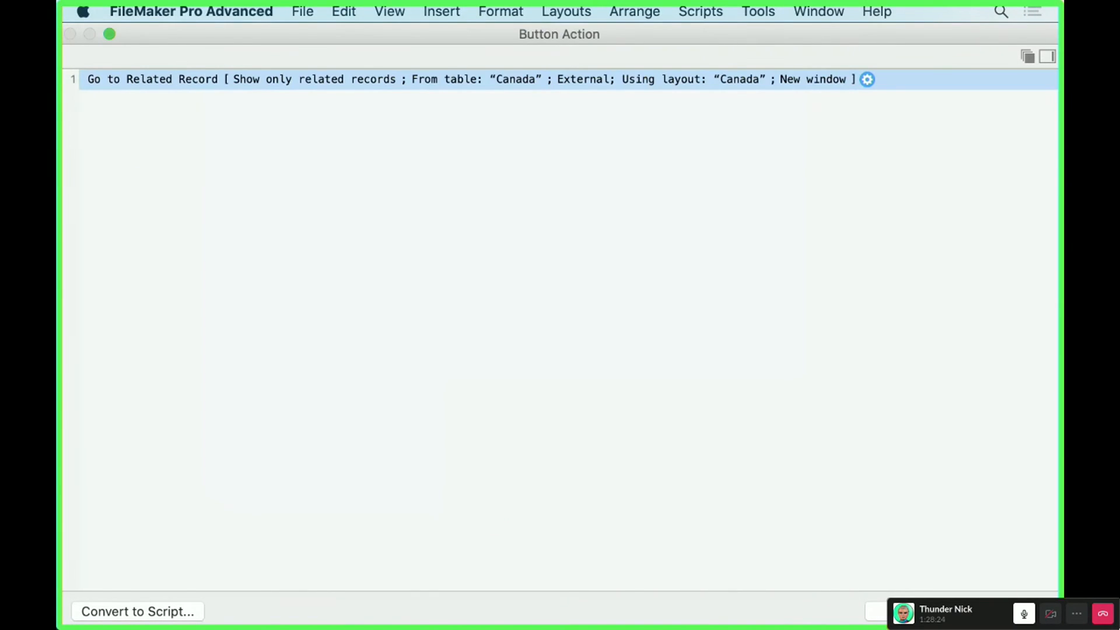
{"action": "left_click", "coordinate": [1010, 611]}
{"action": "left_click", "coordinate": [496, 508]}
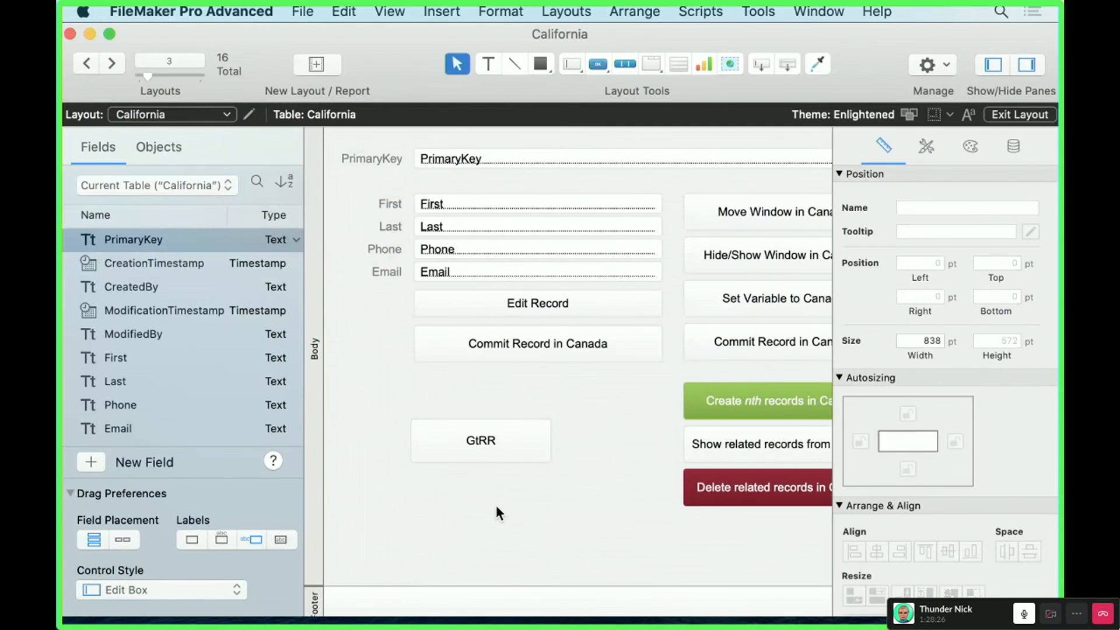
Return to Browse mode, test the GtRR button on the current California record, and close the card window
{"action": "key", "text": "super+b"}
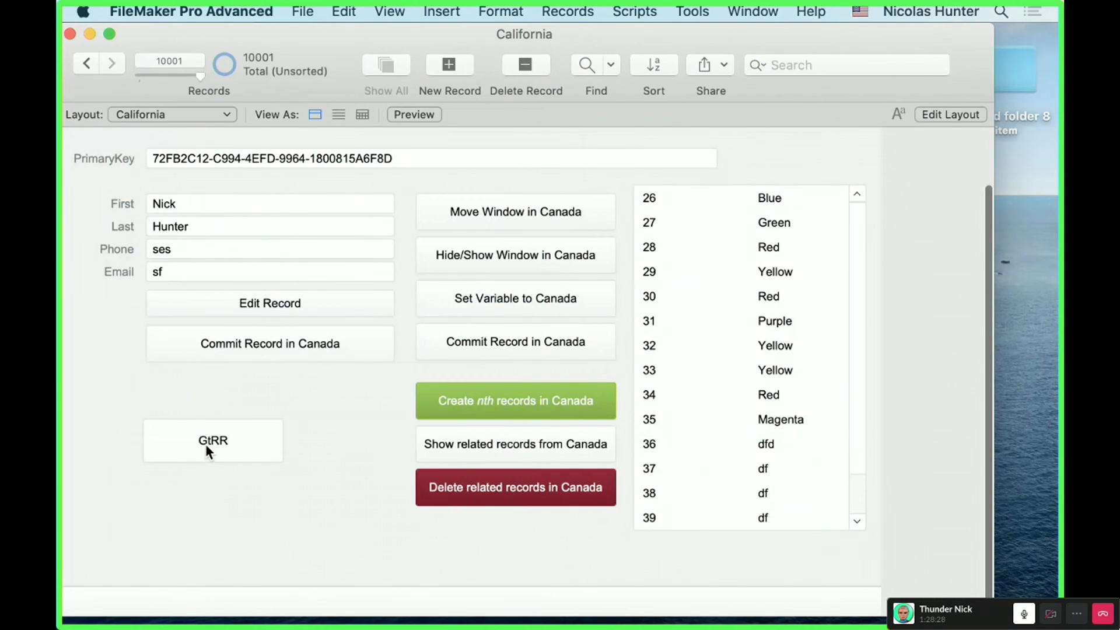
{"action": "left_click", "coordinate": [206, 447]}
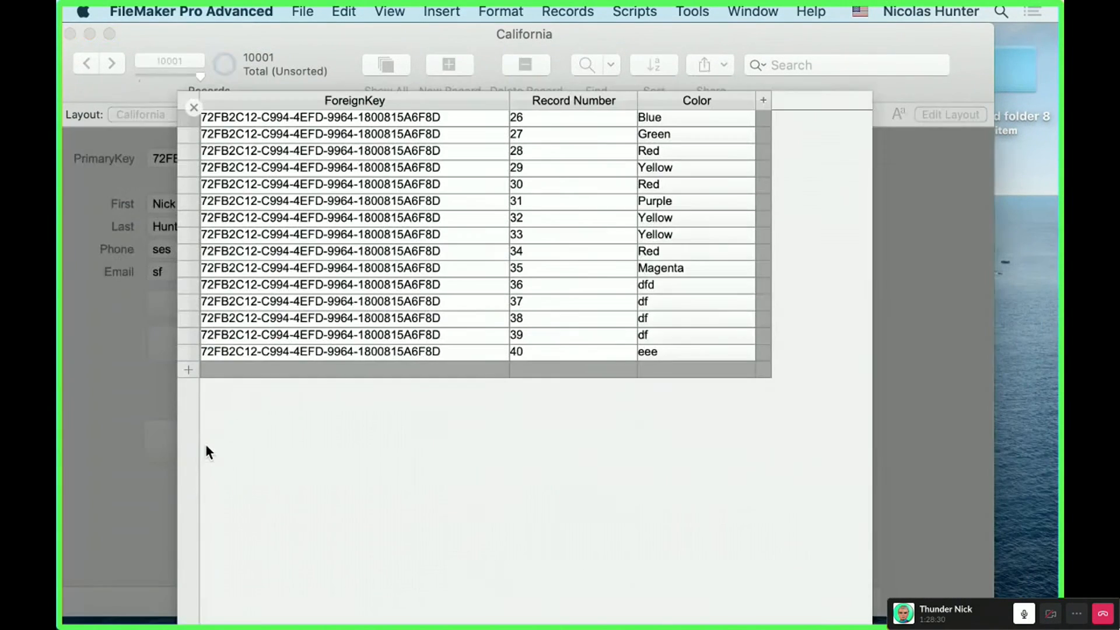
{"action": "left_click", "coordinate": [194, 107]}
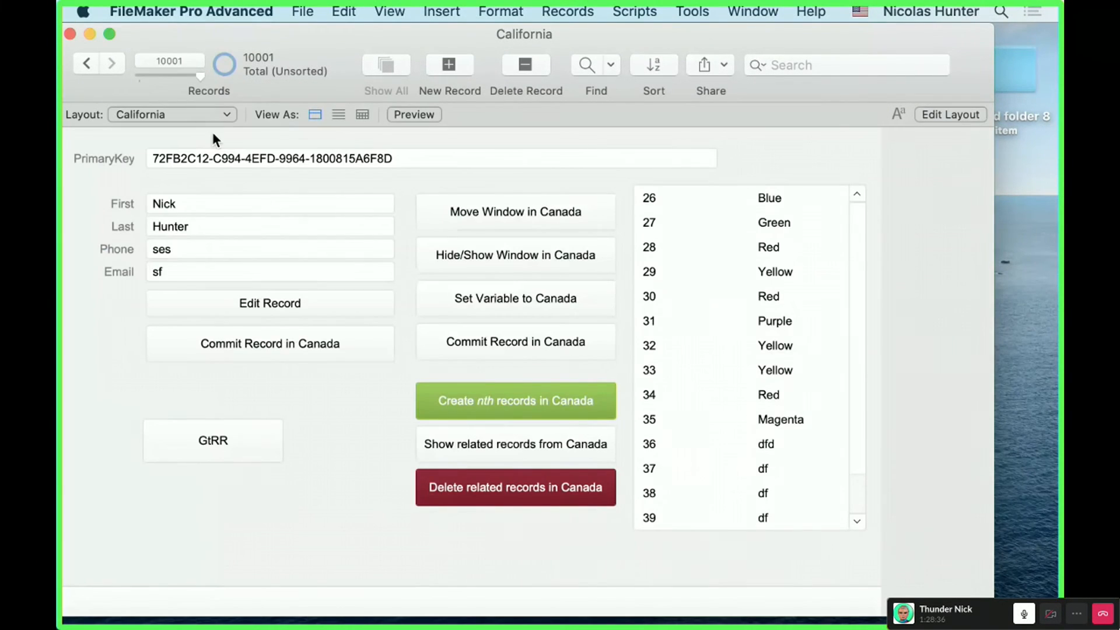
Add a new California record, fill in the person's first name, and commit the record
{"action": "key", "text": "super+n"}
{"action": "left_click", "coordinate": [163, 220]}
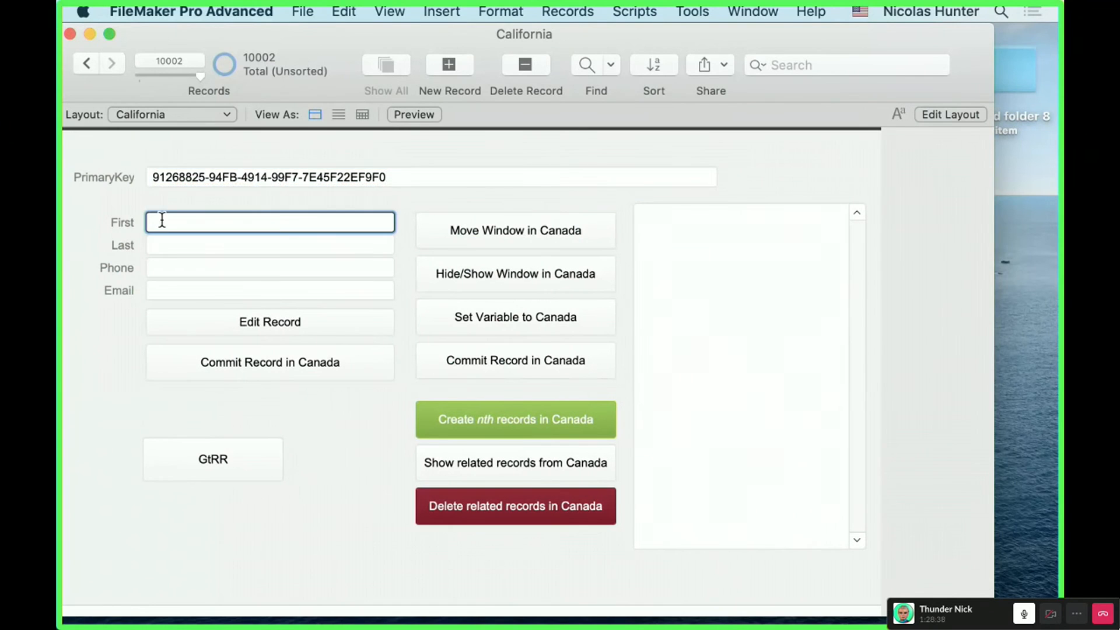
{"action": "type", "text": "haylee"}
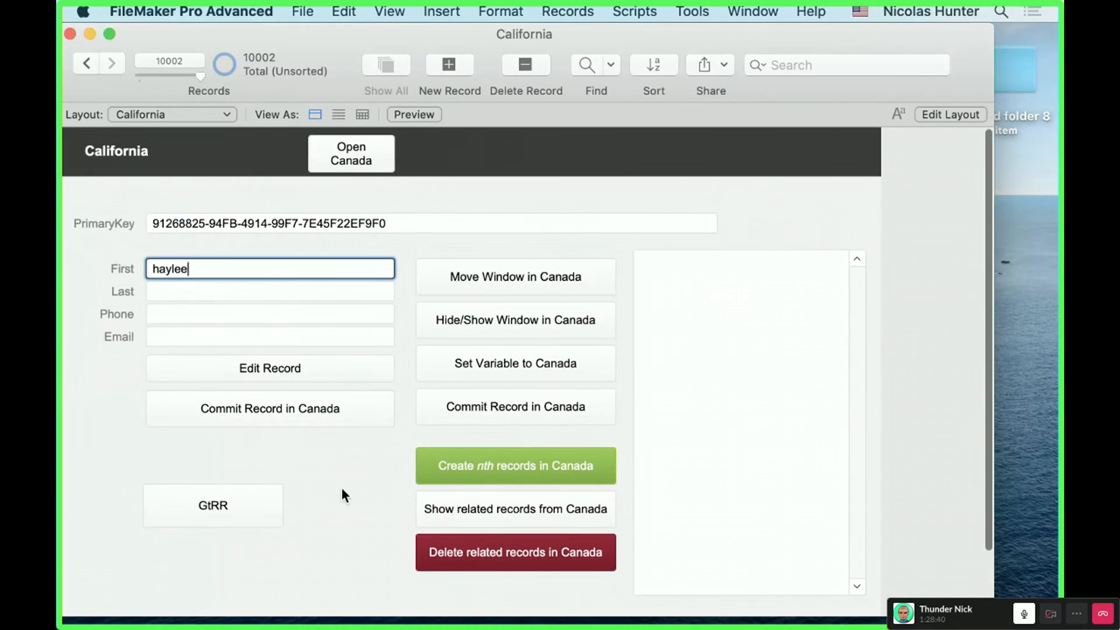
{"action": "left_click", "coordinate": [343, 491]}
Create 10 related records in Canada for the new California record
{"action": "left_click", "coordinate": [497, 396]}
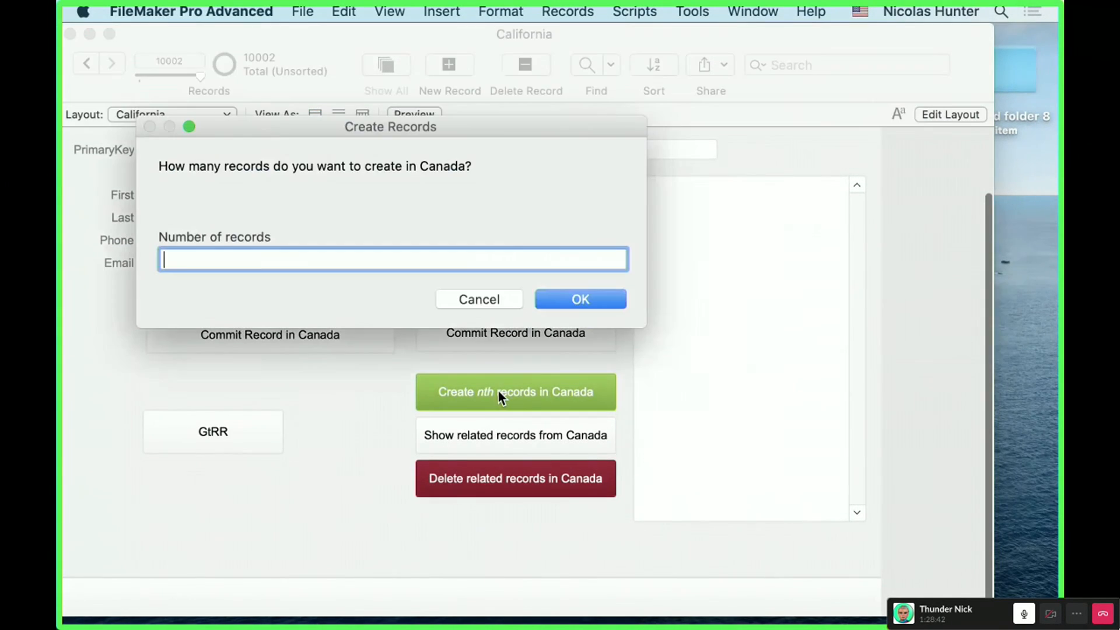
{"action": "type", "text": "10"}
{"action": "key", "text": "Return"}
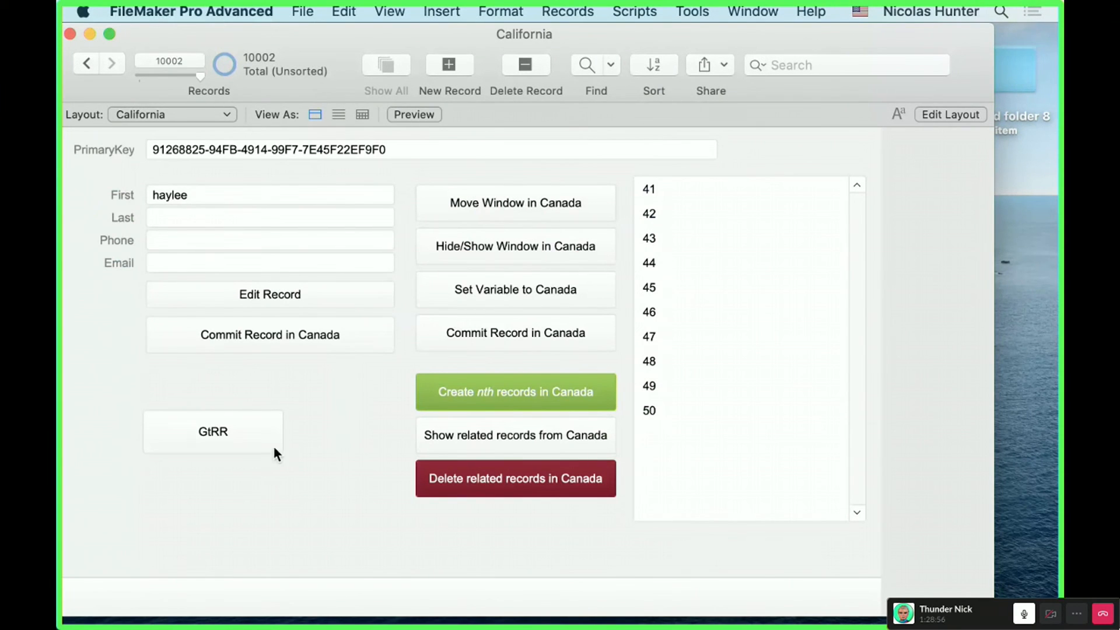
Test the GtRR button on the new California record and on the record before it, closing the card window each time
{"action": "left_click", "coordinate": [237, 447]}
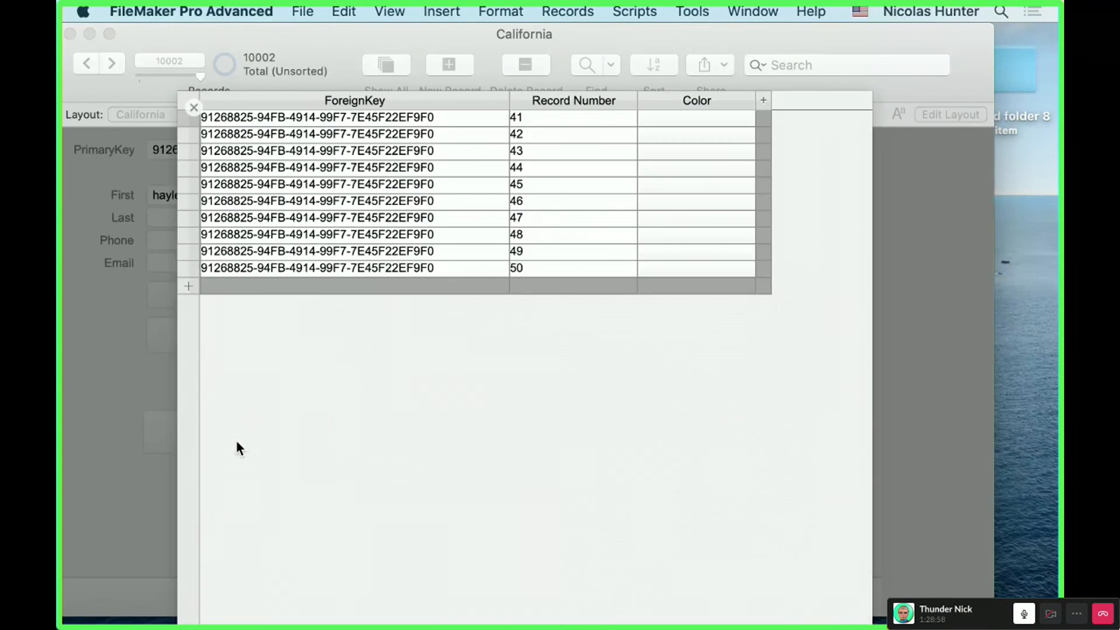
{"action": "left_click", "coordinate": [194, 107]}
{"action": "left_click", "coordinate": [87, 63]}
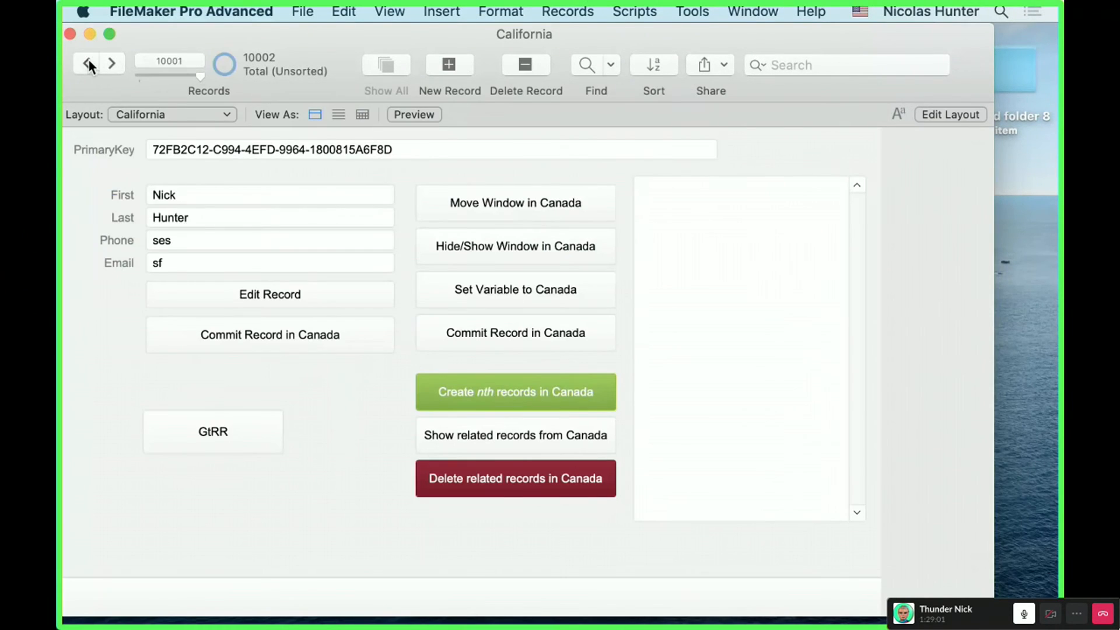
{"action": "left_click", "coordinate": [200, 428]}
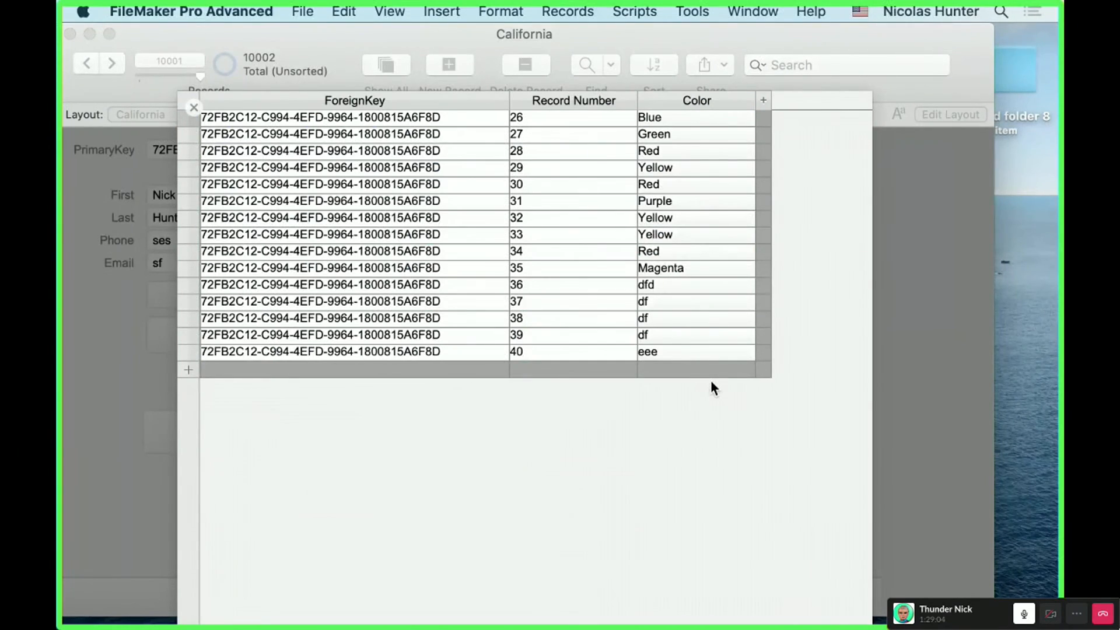
{"action": "left_click", "coordinate": [195, 108]}
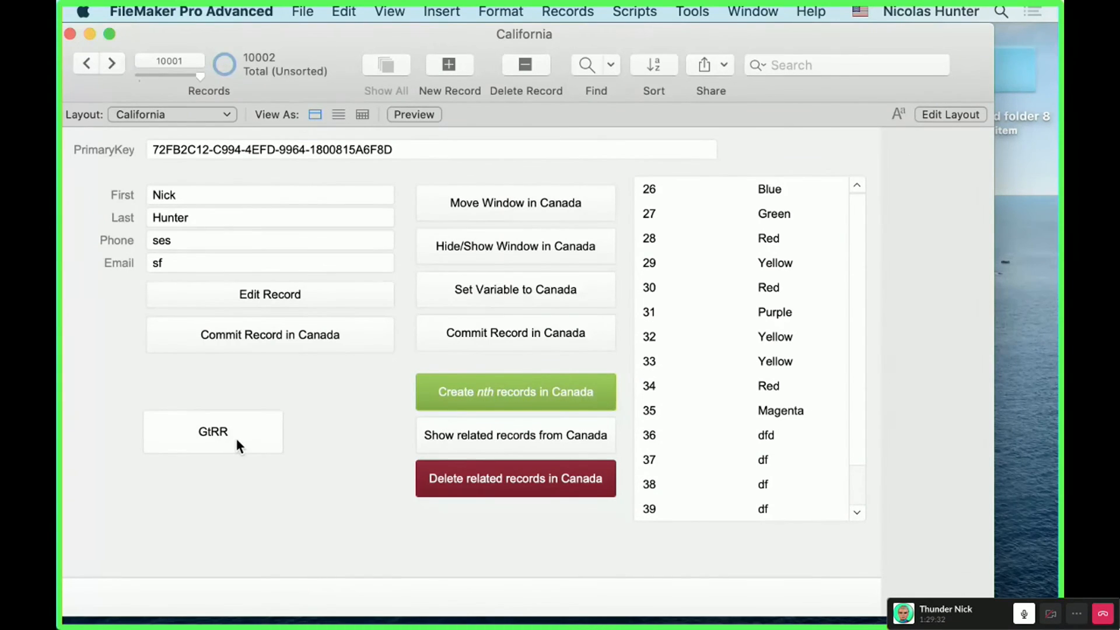
{"action": "left_click", "coordinate": [325, 382]}
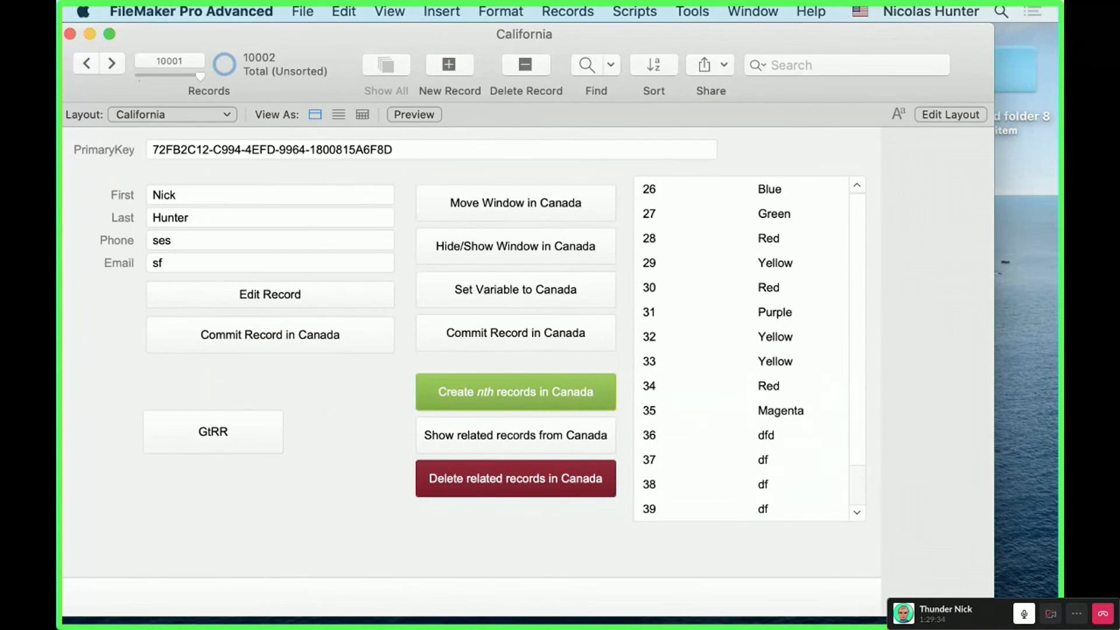